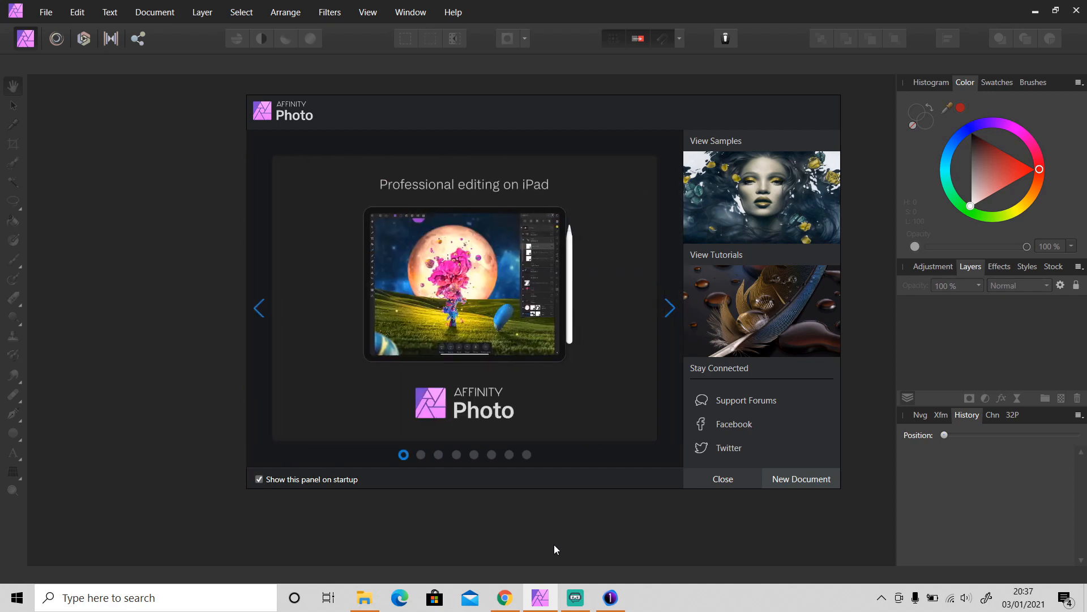
- Switch from Affinity Photo's welcome screen to the Capture One photo browser
{"action": "left_click", "coordinate": [618, 602]}
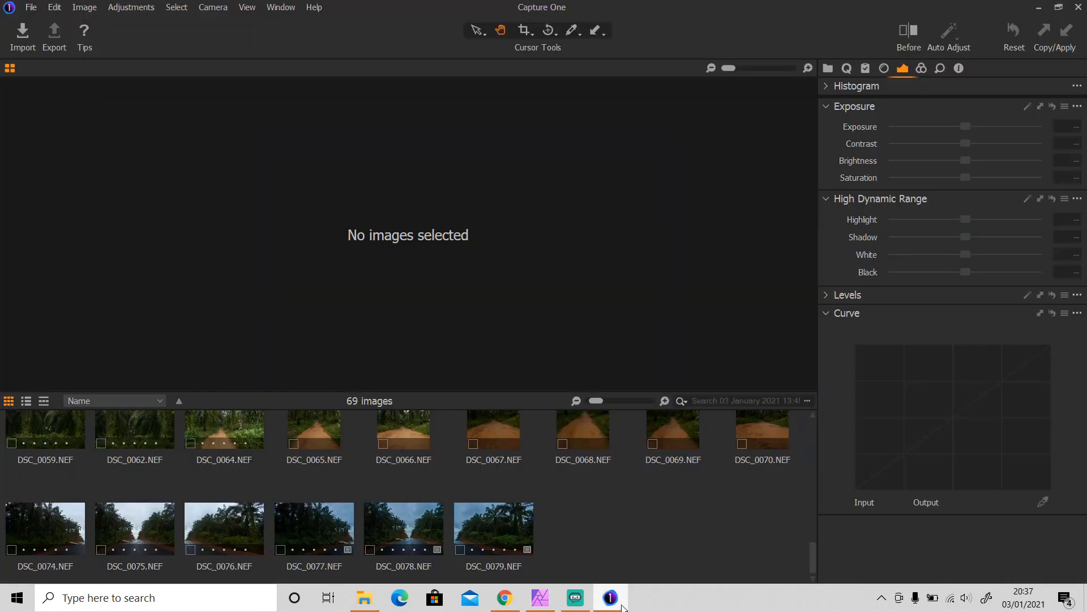
- View DSC_0077 through DSC_0079 side by side, clear the selection, and close Capture One
{"action": "left_click", "coordinate": [304, 529]}
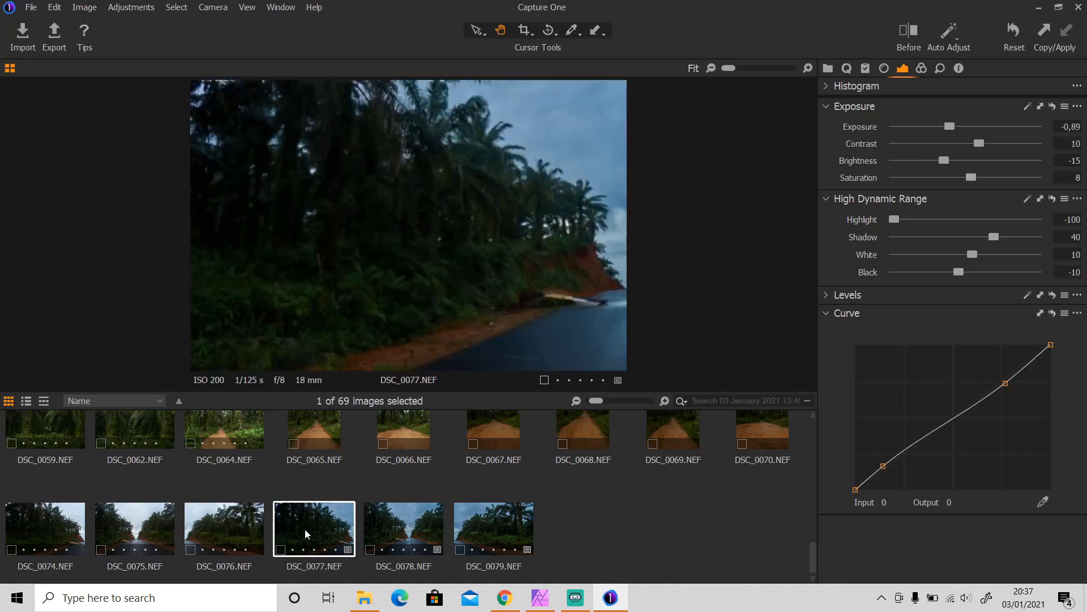
{"action": "left_click", "coordinate": [499, 529], "text": "shift"}
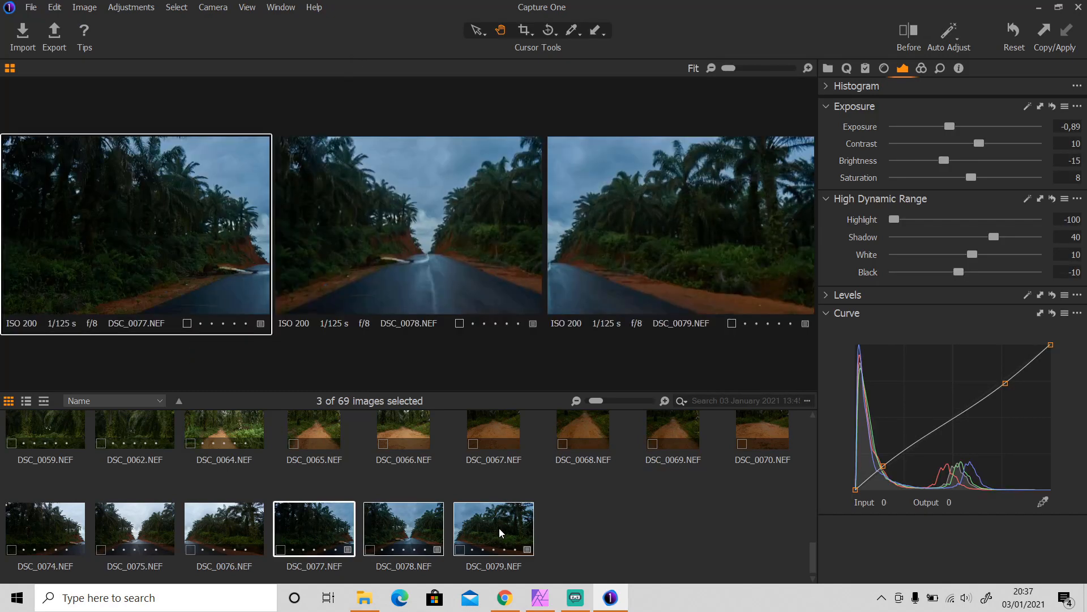
{"action": "left_click", "coordinate": [585, 545]}
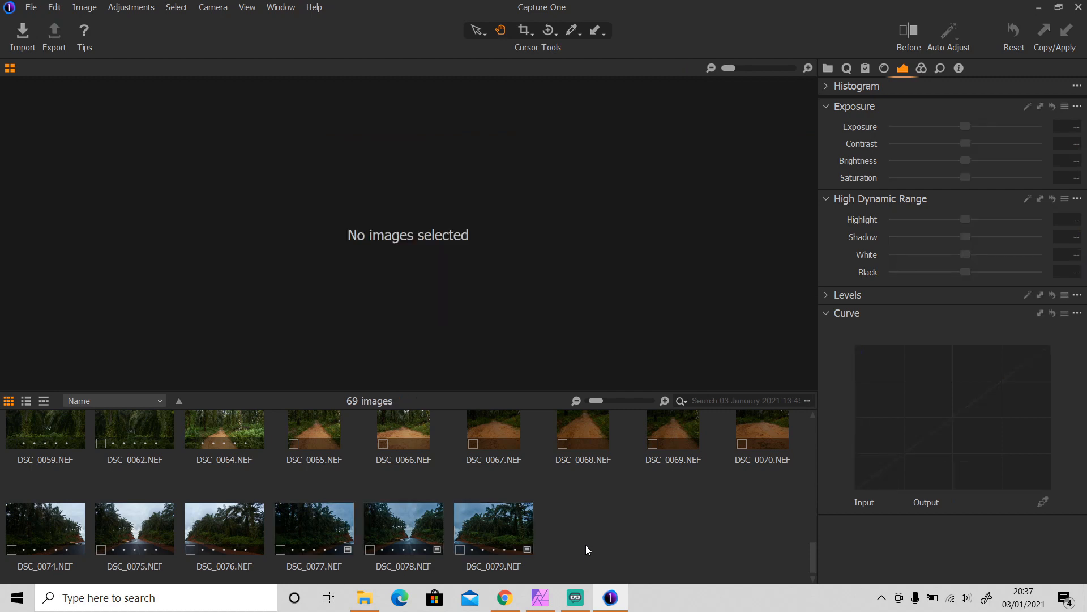
{"action": "left_click", "coordinate": [1078, 7]}
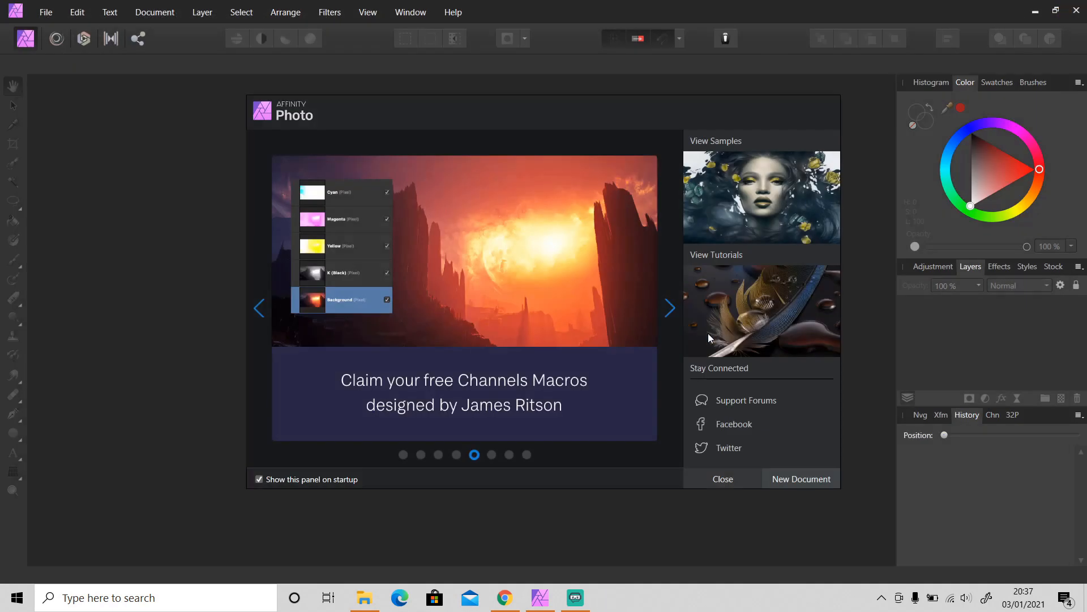
- Start a New Panorama with DSC0077.jpg, DSC0078.jpg and DSC0079.jpg from the 2020-12-04 Export folder
{"action": "left_click", "coordinate": [47, 15]}
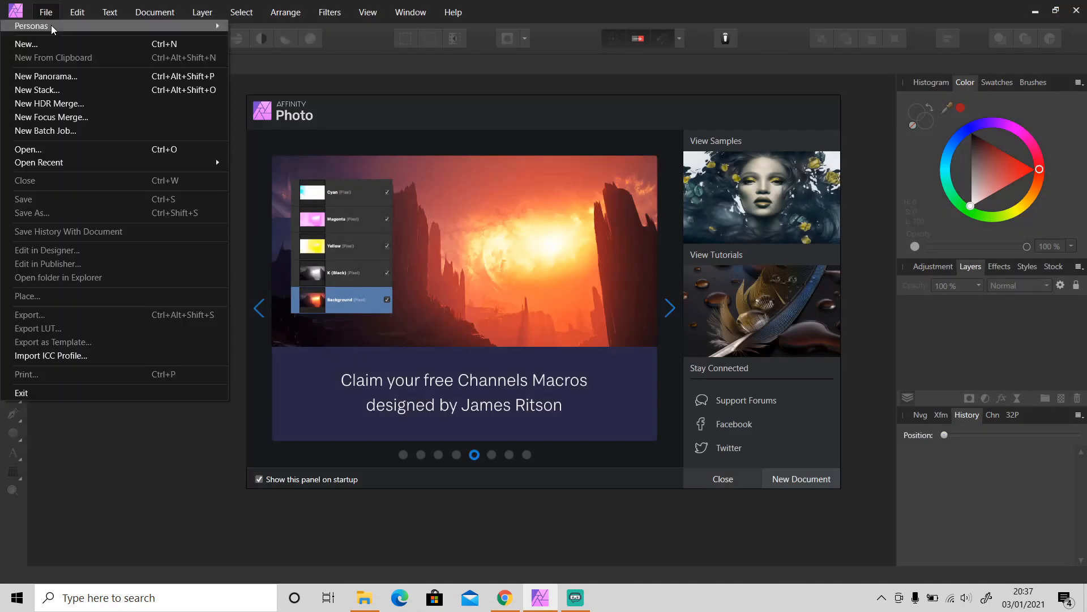
{"action": "left_click", "coordinate": [58, 76]}
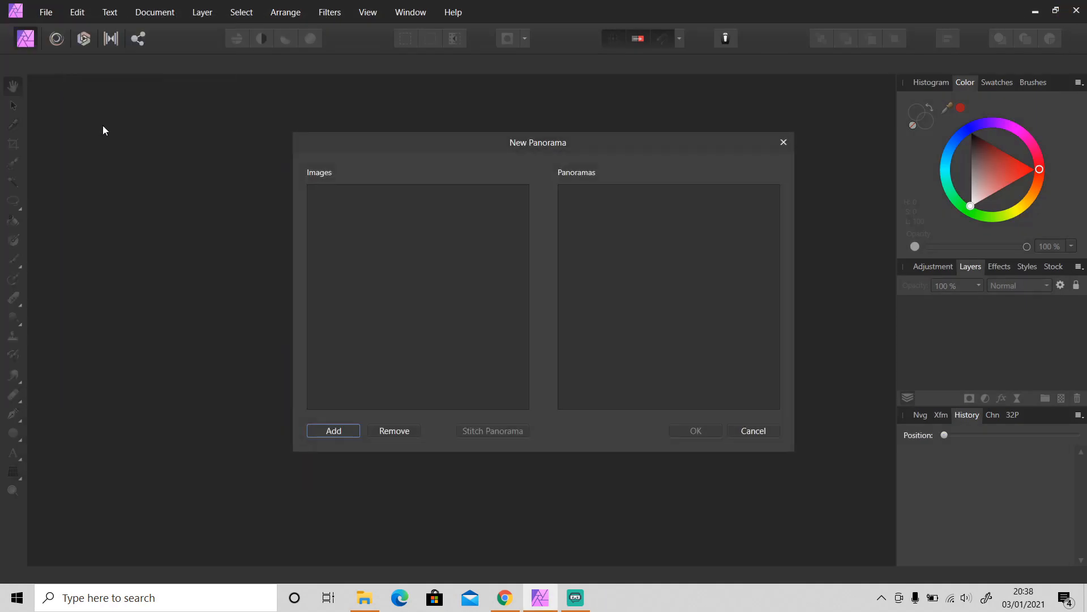
{"action": "left_click", "coordinate": [335, 432]}
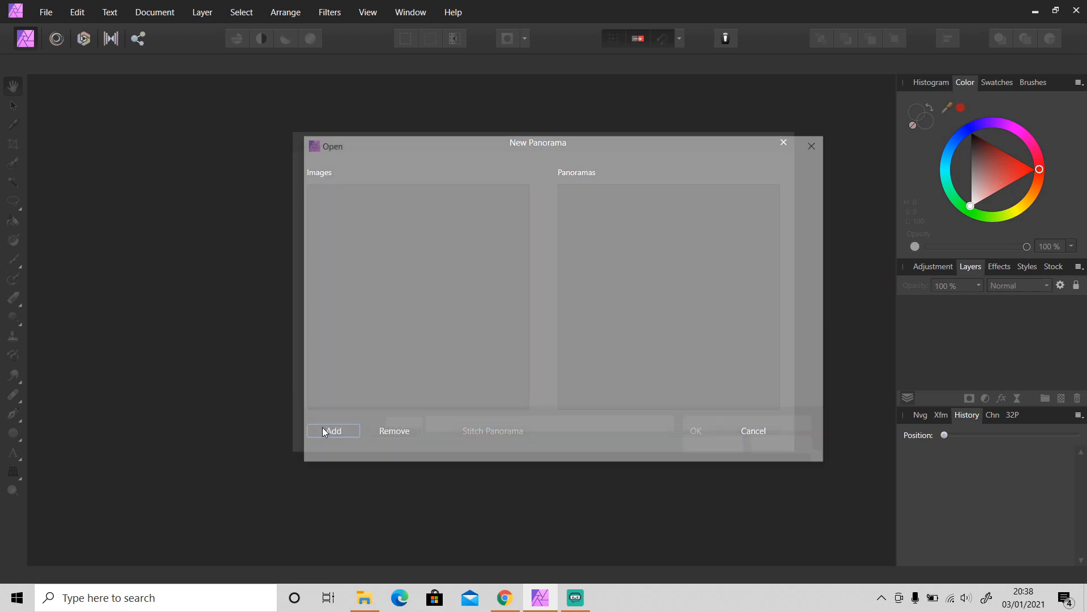
{"action": "left_click", "coordinate": [362, 397]}
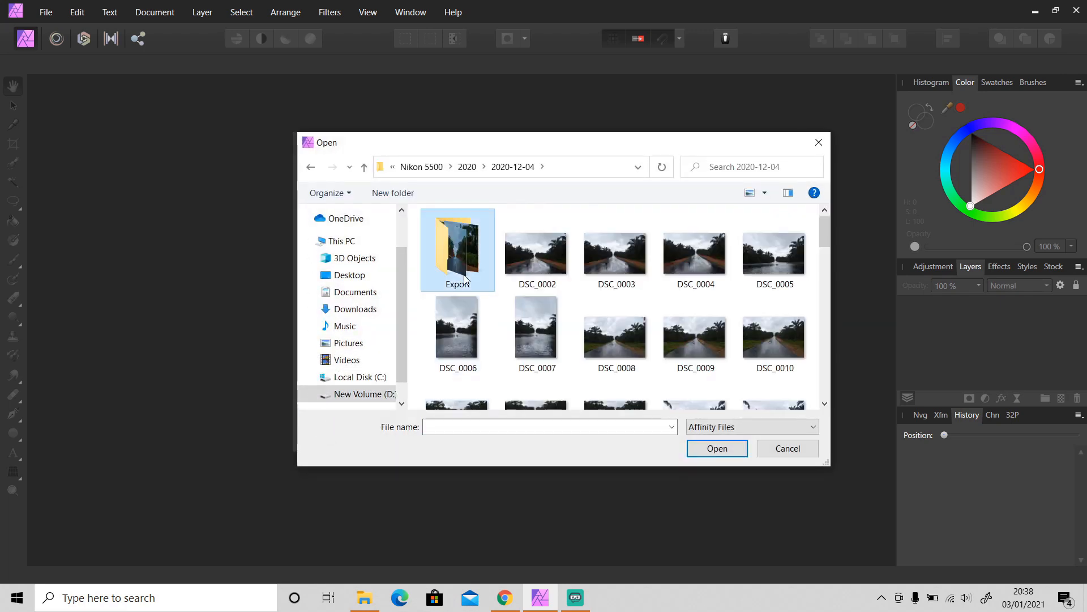
{"action": "double_click", "coordinate": [460, 245]}
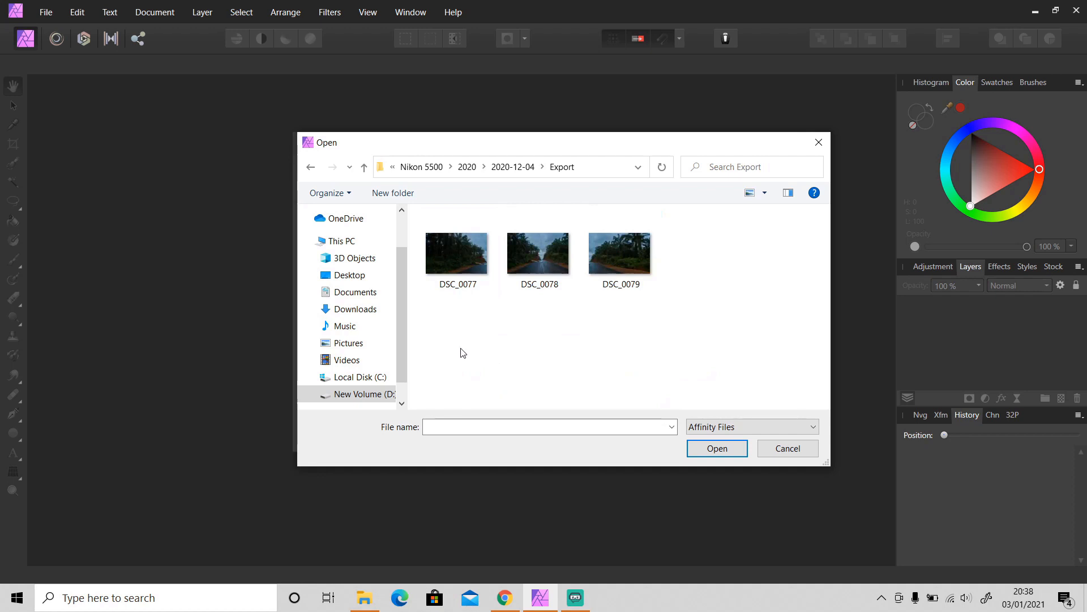
{"action": "left_click_drag", "start_coordinate": [461, 353], "coordinate": [624, 260]}
{"action": "left_click", "coordinate": [717, 448]}
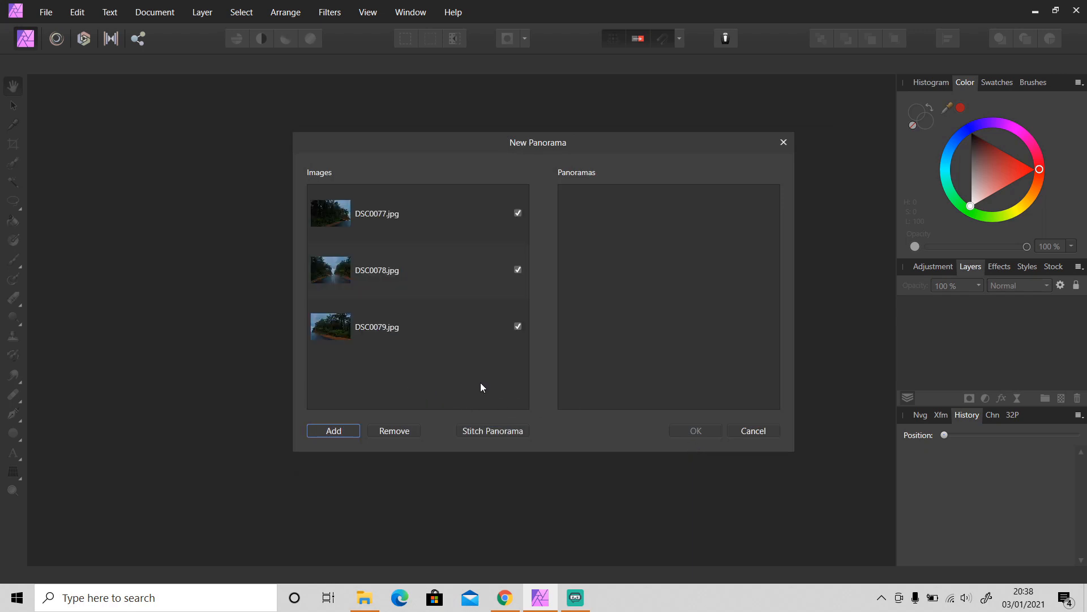
{"action": "left_click", "coordinate": [391, 328]}
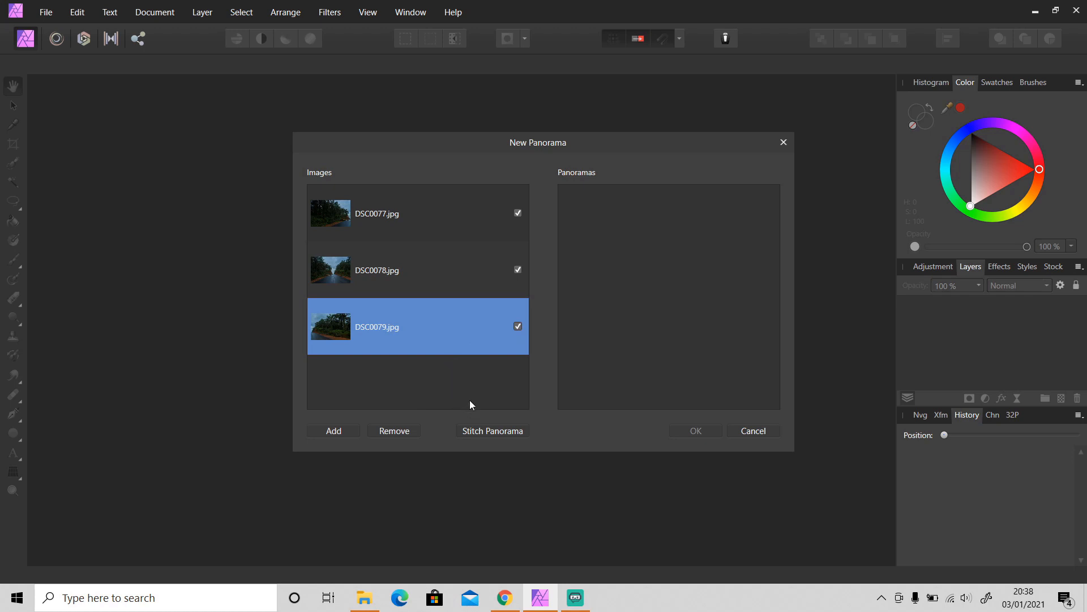
- Stitch the three road photos and open the first result as an 11388 x 4059 document
{"action": "left_click", "coordinate": [492, 431]}
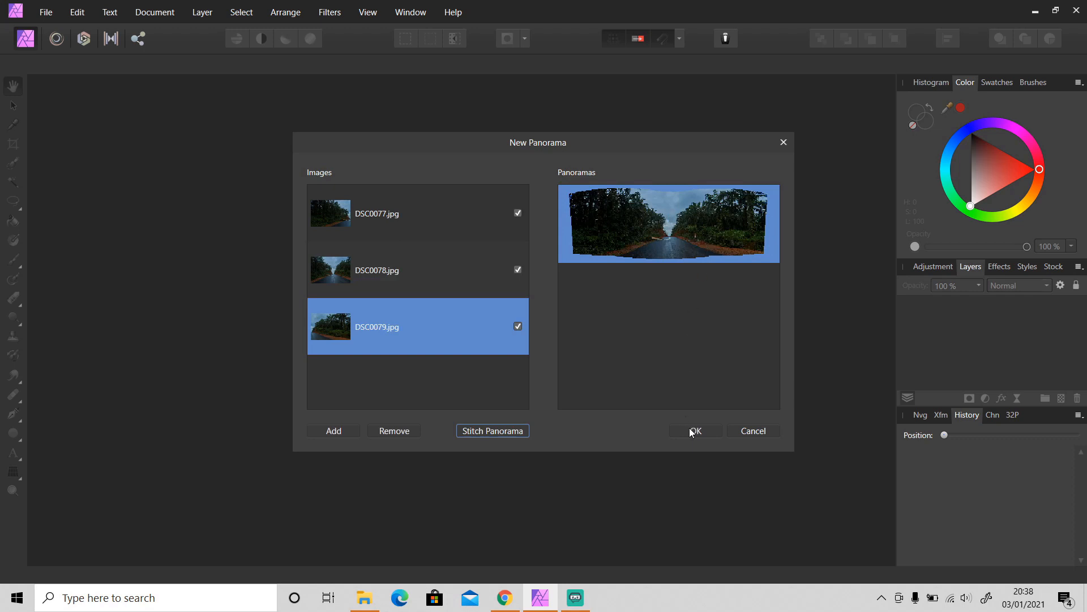
{"action": "left_click", "coordinate": [500, 430]}
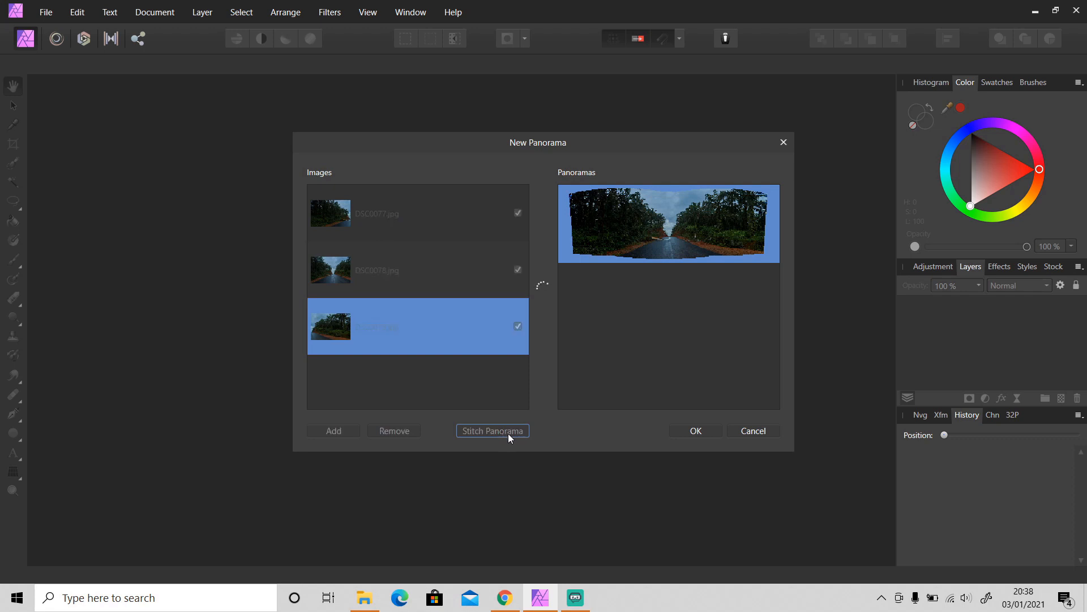
{"action": "left_click", "coordinate": [665, 234]}
{"action": "left_click", "coordinate": [699, 426]}
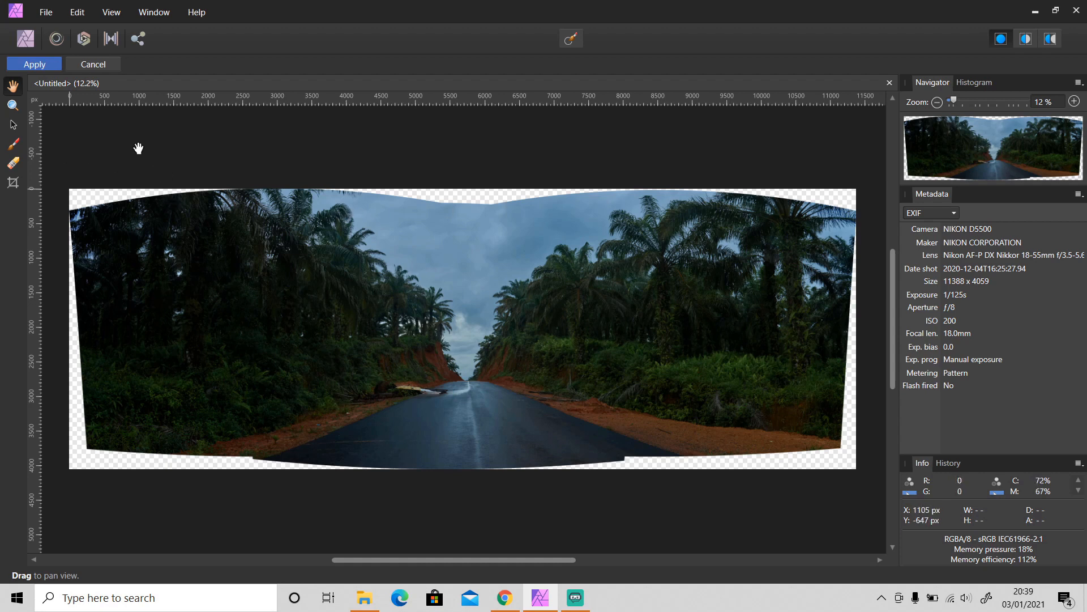
- Nudge the left source image slightly left and down, then re-render the panorama
{"action": "left_click", "coordinate": [14, 125]}
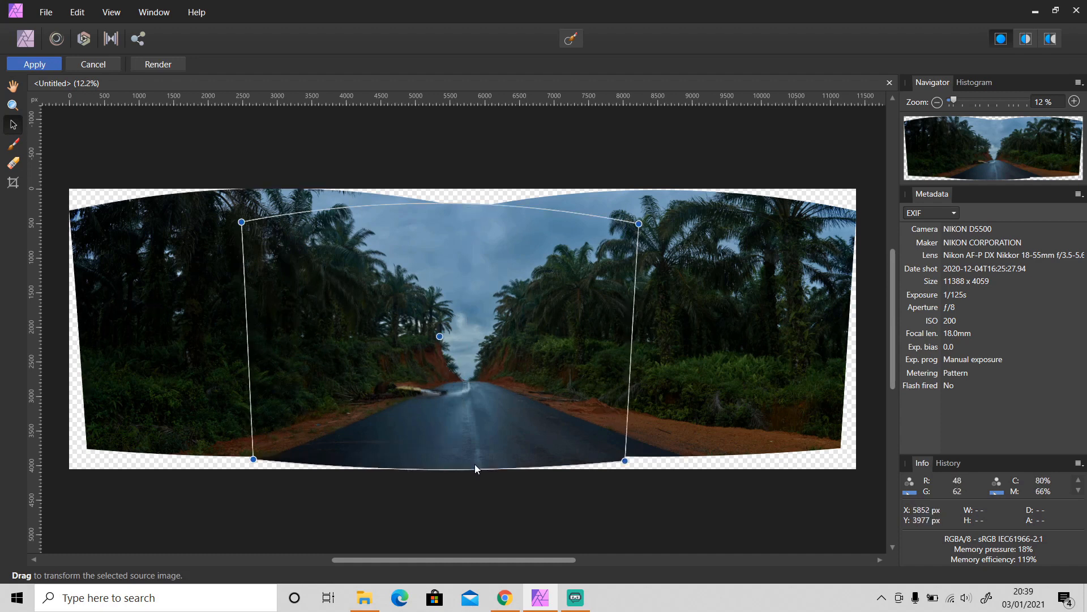
{"action": "left_click", "coordinate": [678, 407]}
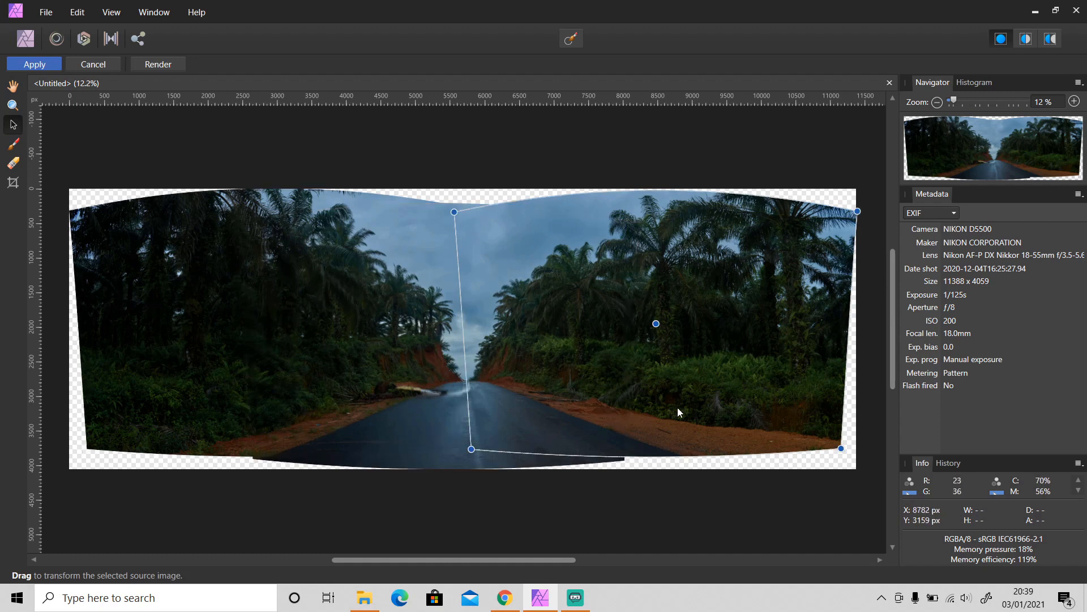
{"action": "left_click", "coordinate": [226, 356]}
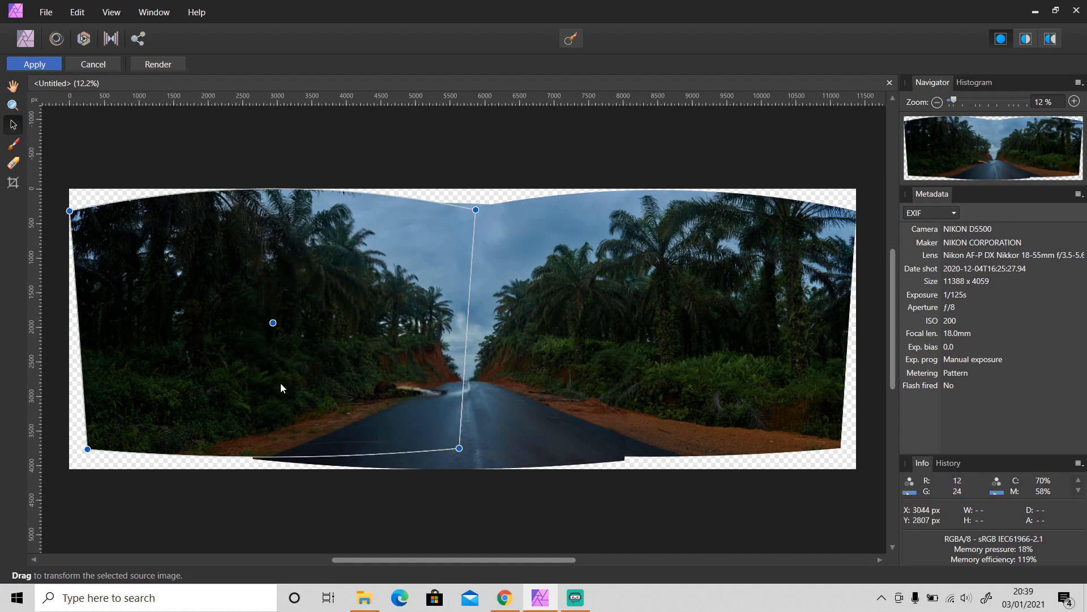
{"action": "left_click_drag", "start_coordinate": [282, 387], "coordinate": [272, 385]}
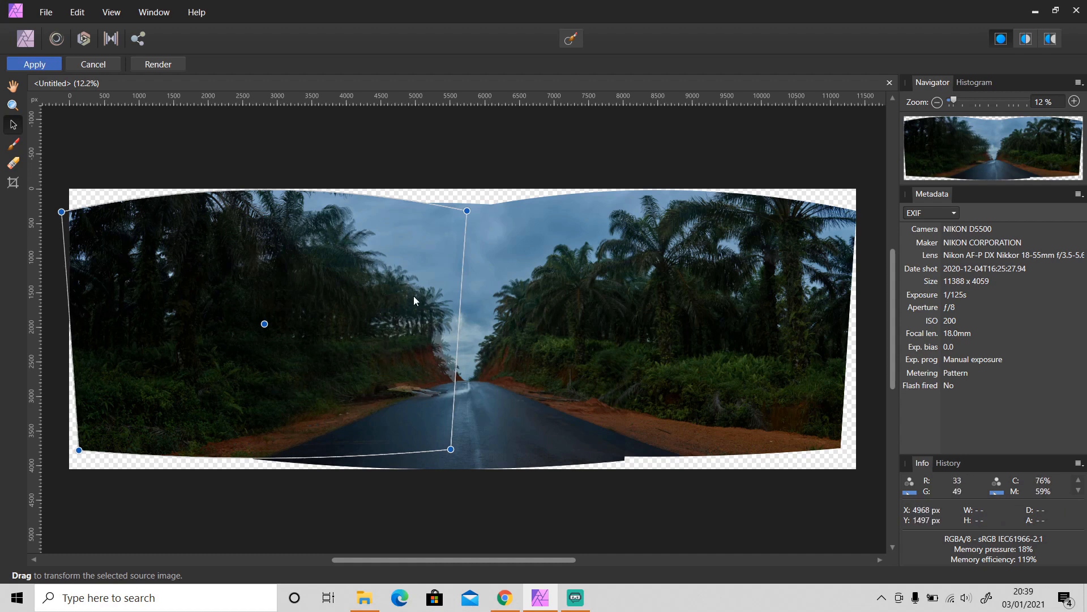
{"action": "left_click", "coordinate": [177, 64]}
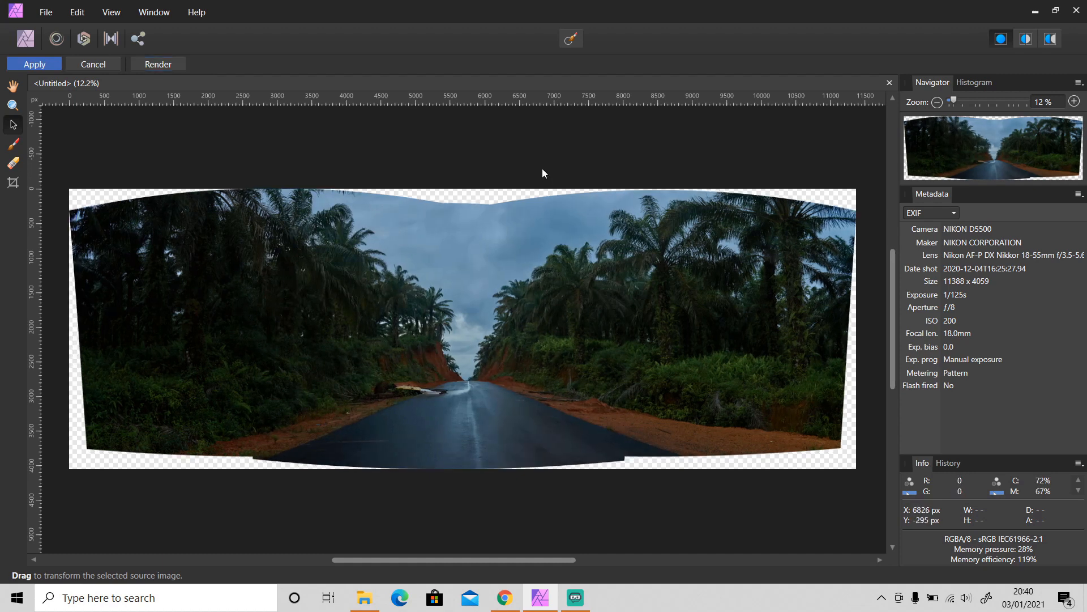
- Paint the left source image into the overlap region, including the upper part
{"action": "left_click", "coordinate": [16, 145]}
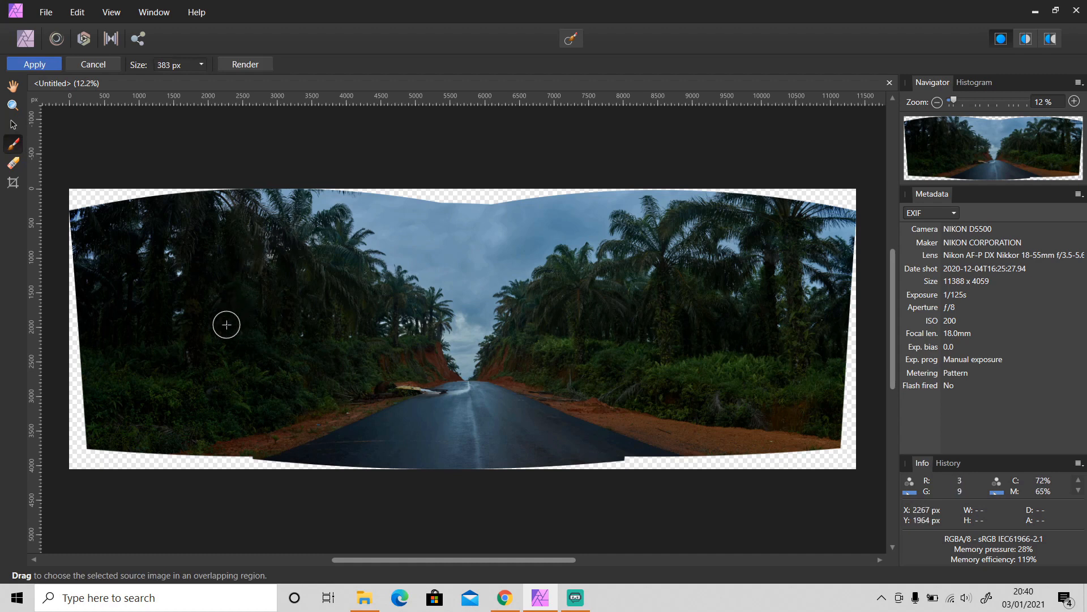
{"action": "mouse_move", "coordinate": [226, 323]}
{"action": "left_mouse_down"}
{"action": "mouse_move", "coordinate": [330, 324]}
{"action": "mouse_move", "coordinate": [471, 290]}
{"action": "left_mouse_up"}
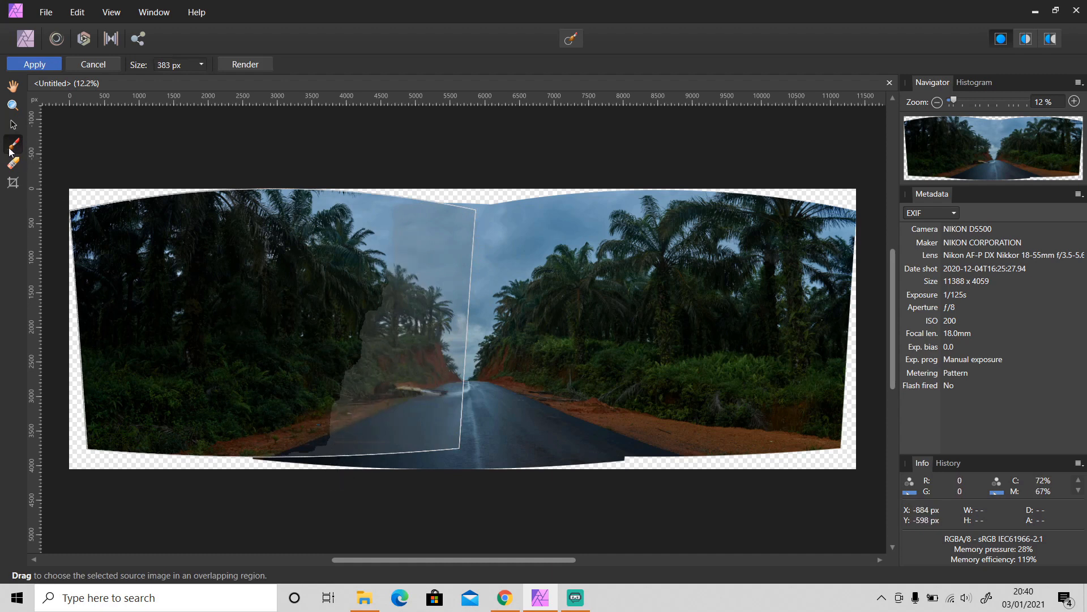
{"action": "mouse_move", "coordinate": [392, 202]}
{"action": "left_mouse_down"}
{"action": "mouse_move", "coordinate": [395, 307]}
{"action": "mouse_move", "coordinate": [410, 213]}
{"action": "mouse_move", "coordinate": [427, 313]}
{"action": "mouse_move", "coordinate": [444, 199]}
{"action": "mouse_move", "coordinate": [451, 367]}
{"action": "left_mouse_up"}
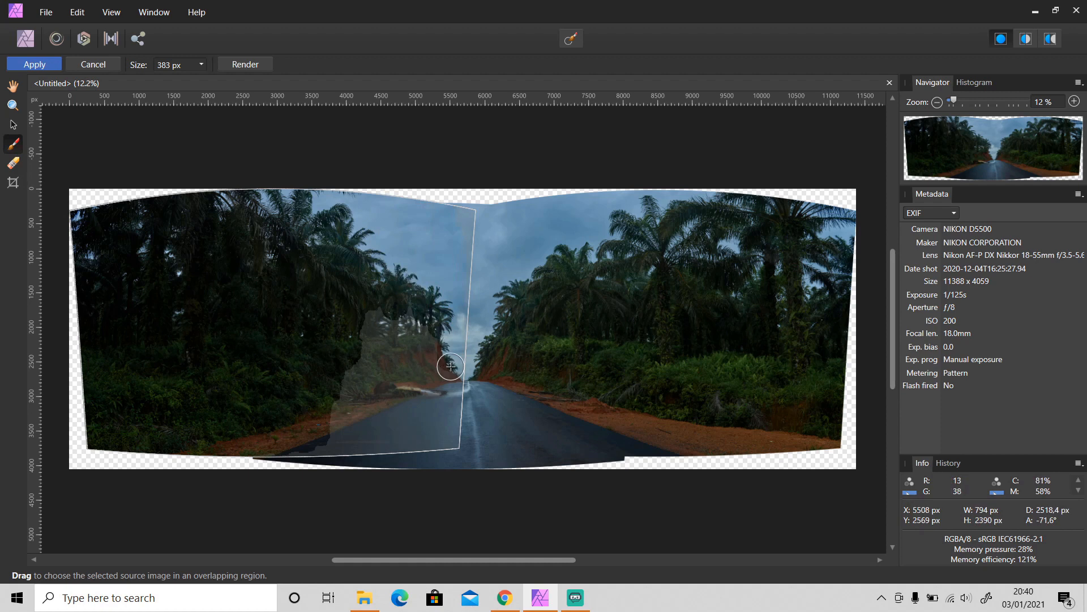
- Erase the ghosted strip and dark palm patch from the overlap, then deselect the left image
{"action": "left_click", "coordinate": [14, 163]}
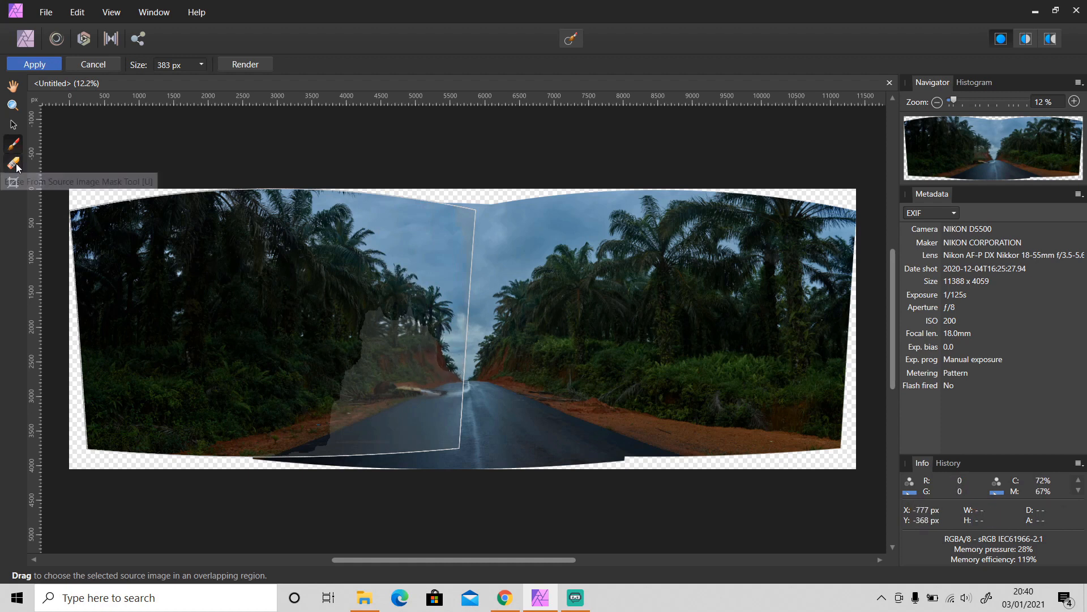
{"action": "left_click_drag", "start_coordinate": [458, 428], "coordinate": [464, 262]}
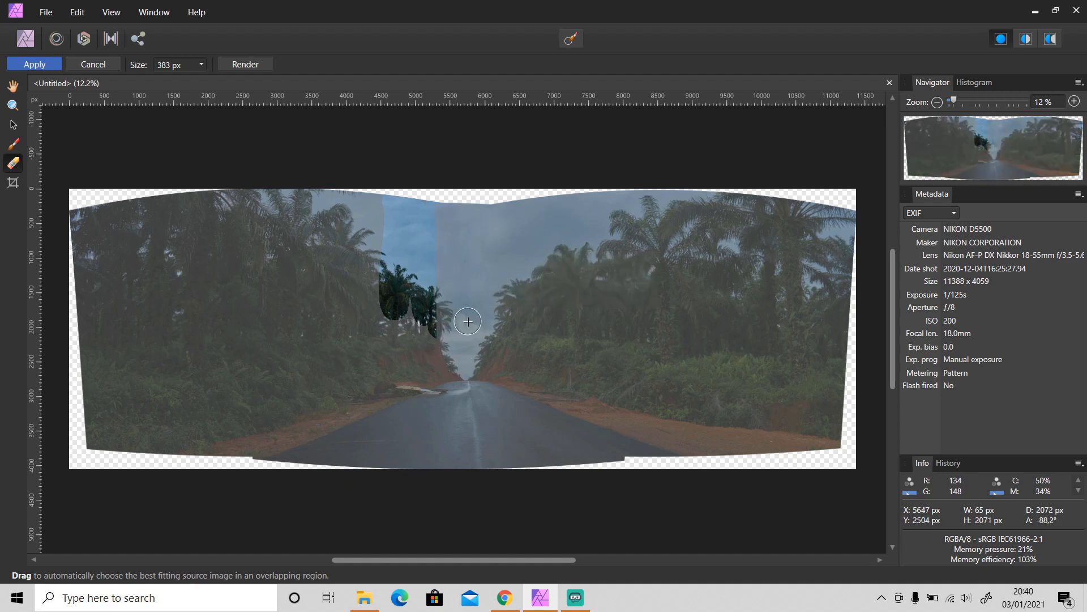
{"action": "mouse_move", "coordinate": [468, 321]}
{"action": "left_mouse_down"}
{"action": "mouse_move", "coordinate": [456, 229]}
{"action": "mouse_move", "coordinate": [441, 301]}
{"action": "mouse_move", "coordinate": [431, 213]}
{"action": "mouse_move", "coordinate": [427, 265]}
{"action": "mouse_move", "coordinate": [392, 194]}
{"action": "mouse_move", "coordinate": [372, 312]}
{"action": "mouse_move", "coordinate": [398, 175]}
{"action": "left_mouse_up"}
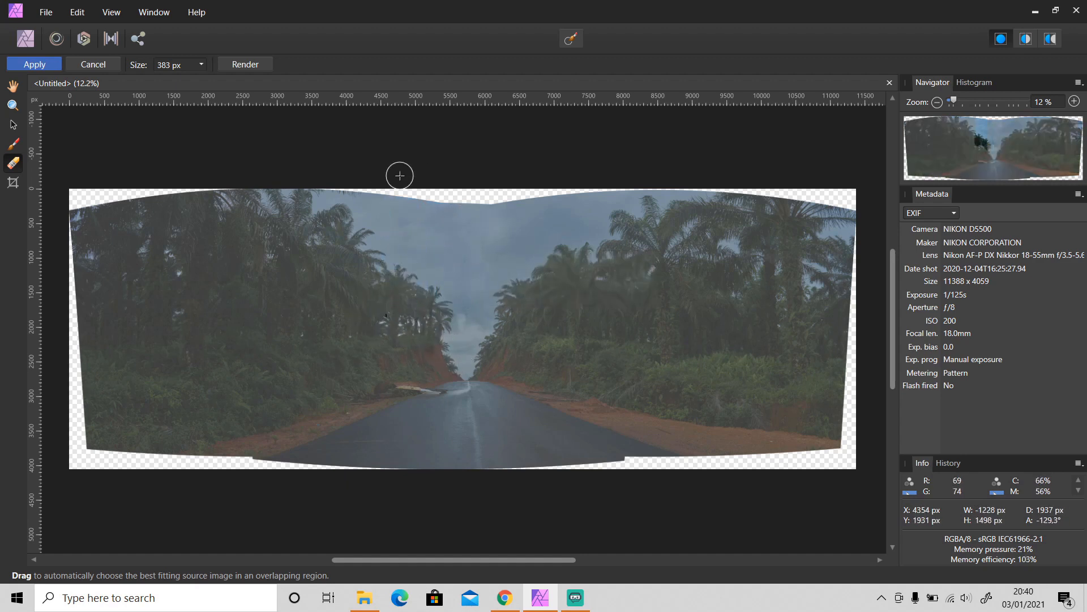
{"action": "left_click", "coordinate": [13, 124]}
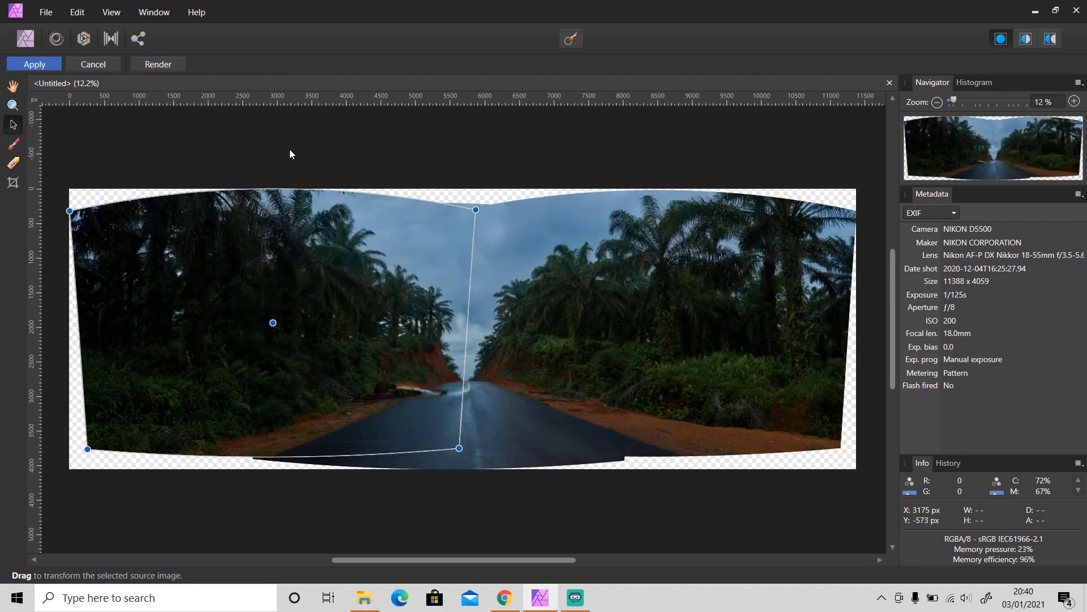
{"action": "left_click", "coordinate": [290, 154]}
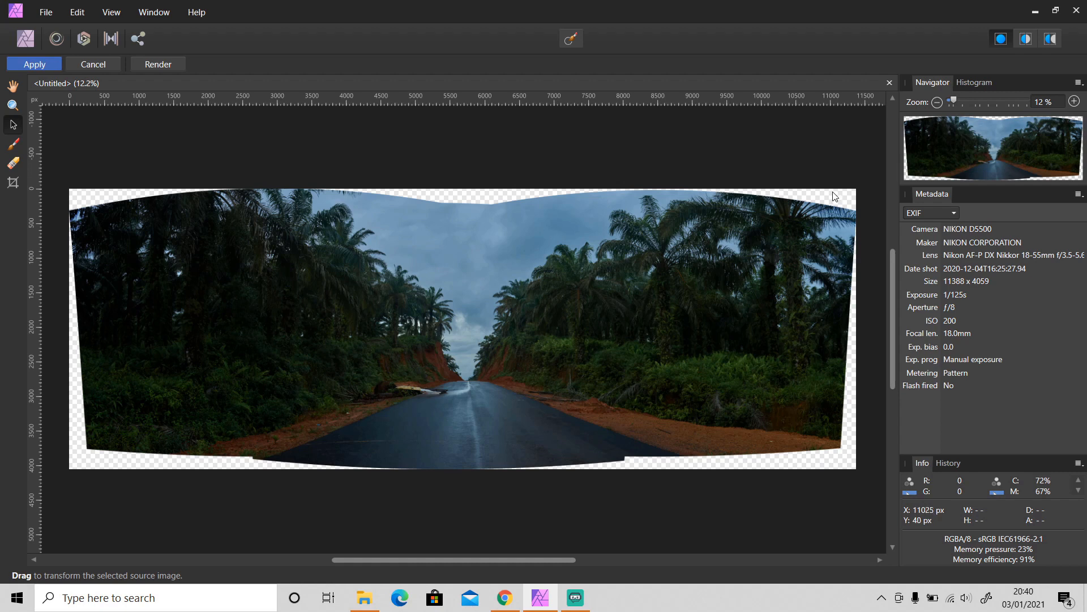
- Crop the transparent top edge off the panorama, leaving 11388 x 3903 px
{"action": "left_click", "coordinate": [13, 183]}
{"action": "left_click_drag", "start_coordinate": [462, 188], "coordinate": [472, 199]}
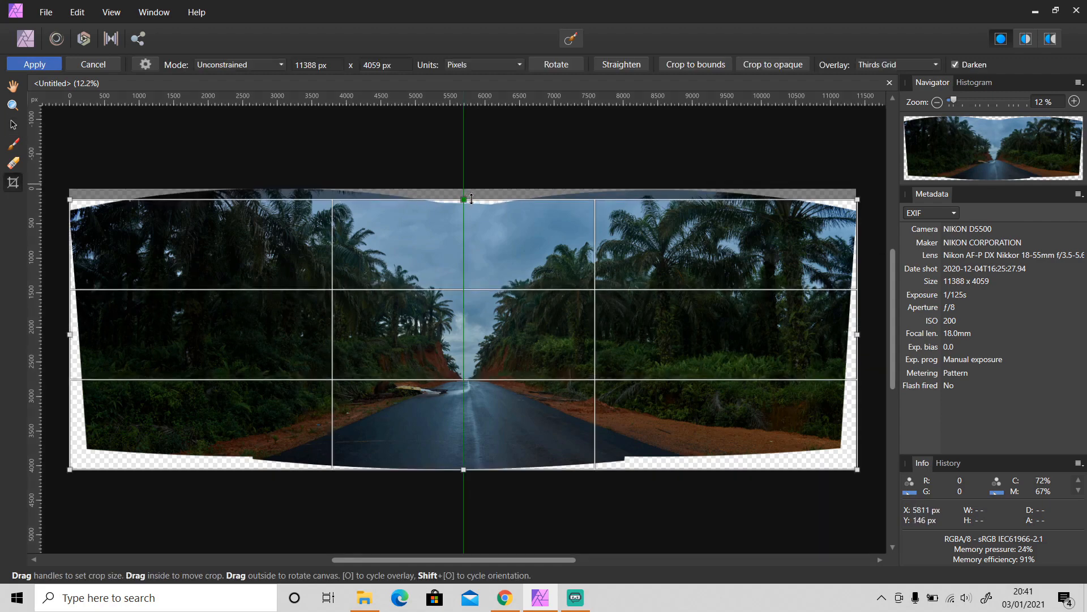
{"action": "left_click", "coordinate": [14, 126]}
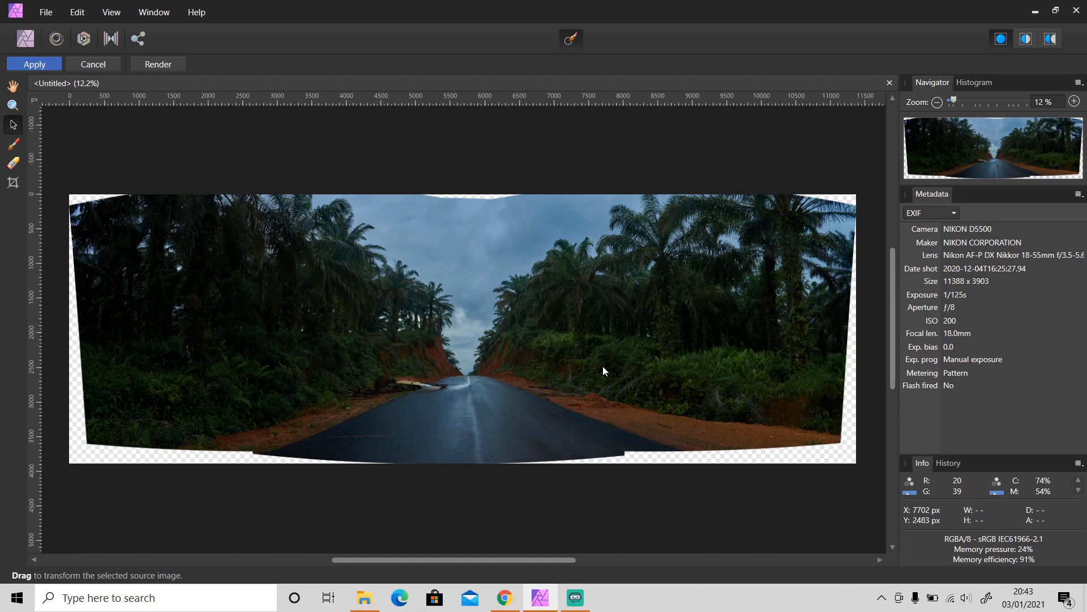
- Apply the stitched panorama as a single 11388 x 3903 px Panorama pixel layer
{"action": "left_click", "coordinate": [41, 66]}
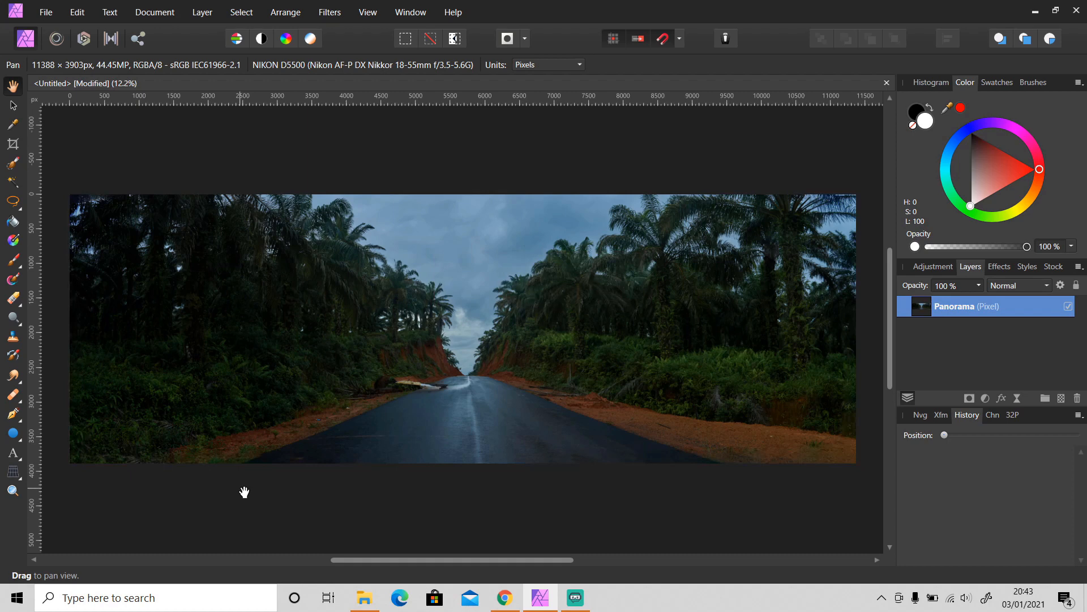
- Add a Color Balance layer: midtones Cyan/Red -32%, Magenta/Green -14%, Yellow/Blue 12%
{"action": "left_click", "coordinate": [987, 399]}
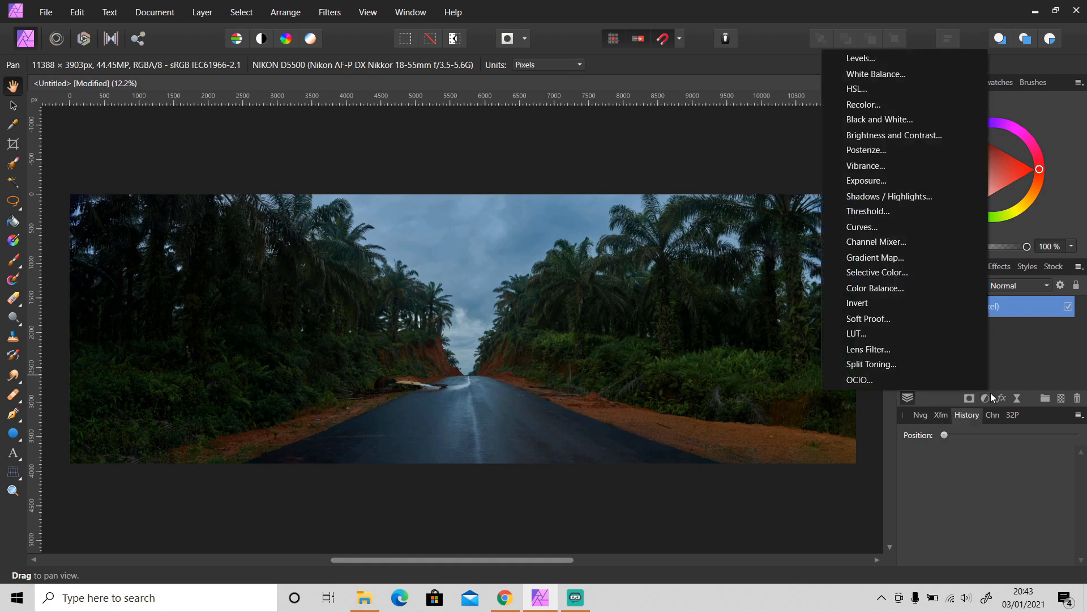
{"action": "left_click", "coordinate": [897, 288]}
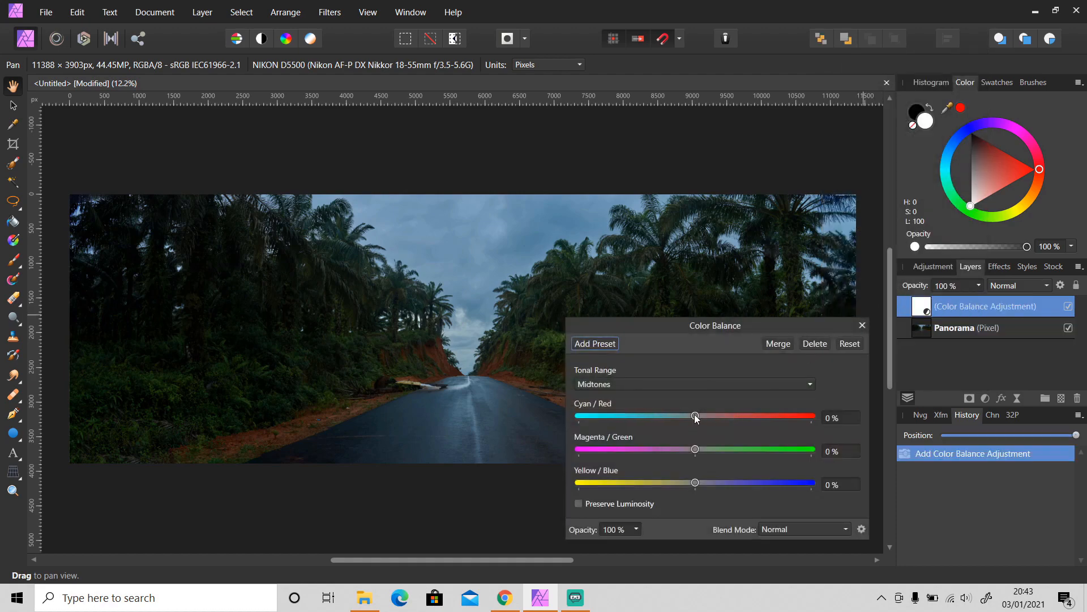
{"action": "left_click_drag", "start_coordinate": [695, 417], "coordinate": [657, 417]}
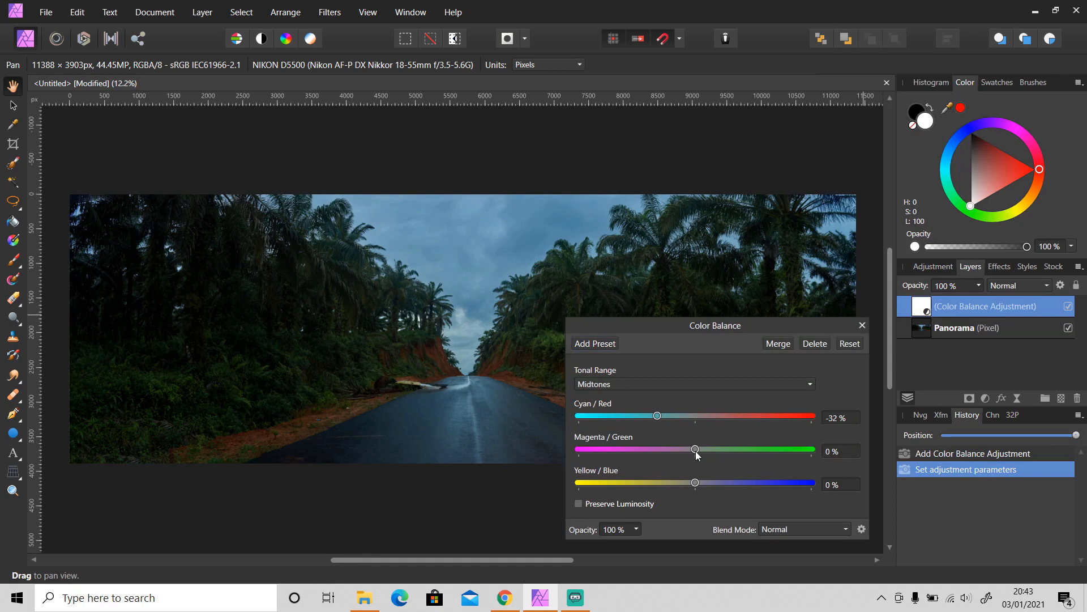
{"action": "left_click_drag", "start_coordinate": [696, 451], "coordinate": [708, 483]}
{"action": "left_click", "coordinate": [862, 324]}
- Add a Curves layer with the midpoint pulled down and a lower point raised to lift shadows
{"action": "left_click", "coordinate": [985, 399]}
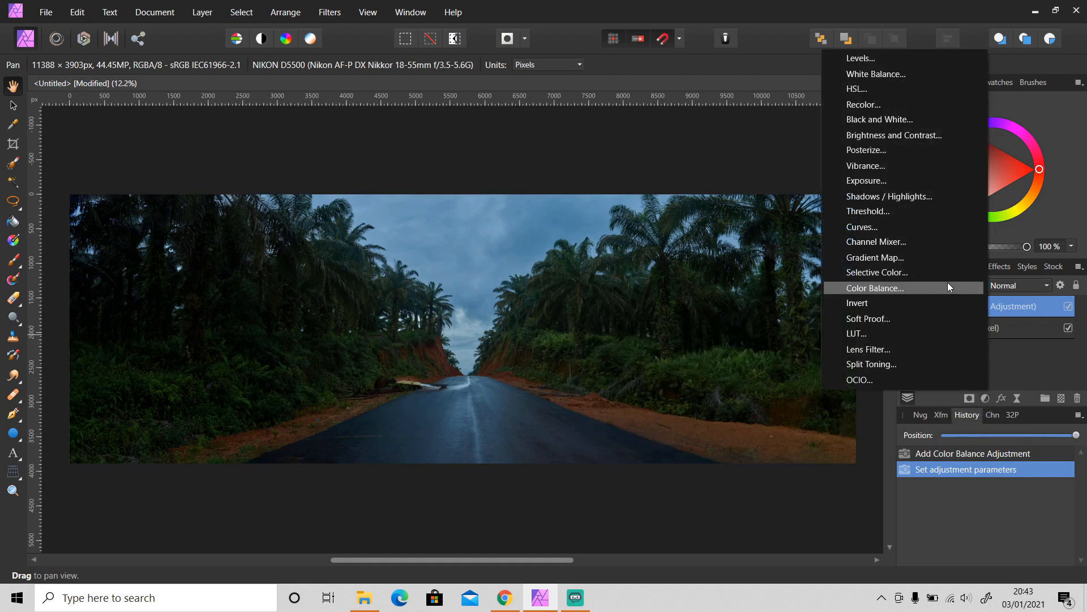
{"action": "left_click", "coordinate": [915, 229]}
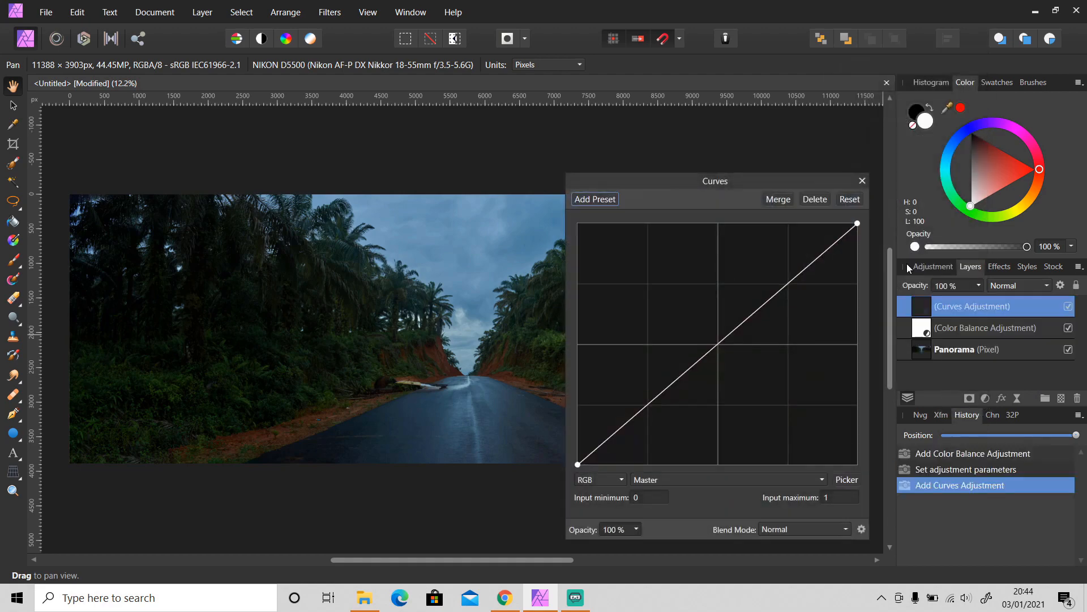
{"action": "left_click", "coordinate": [718, 347]}
{"action": "left_click_drag", "start_coordinate": [717, 347], "coordinate": [730, 356]}
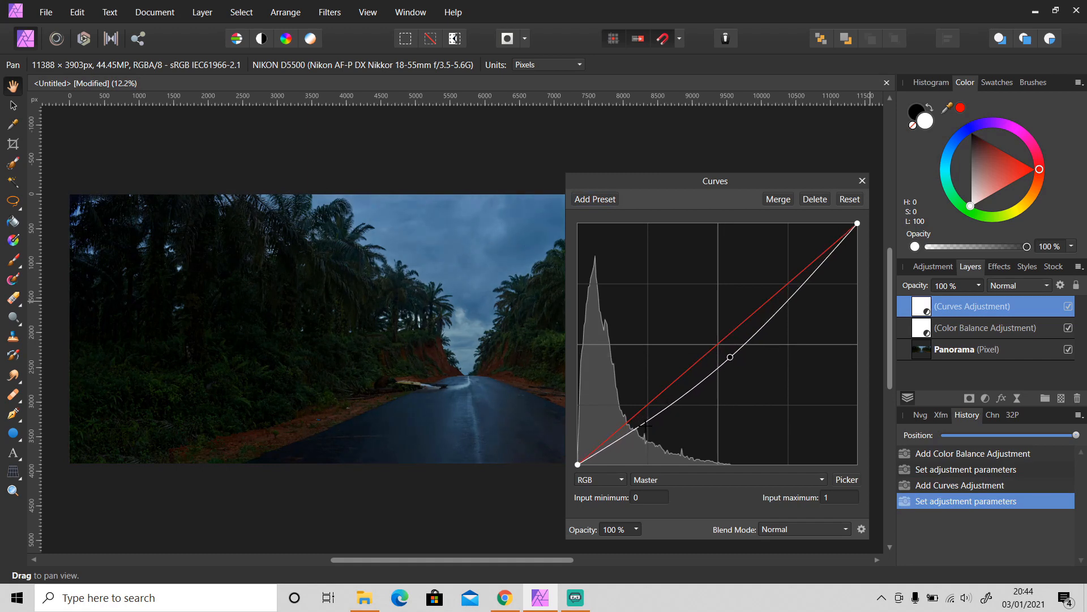
{"action": "left_click_drag", "start_coordinate": [645, 425], "coordinate": [643, 418]}
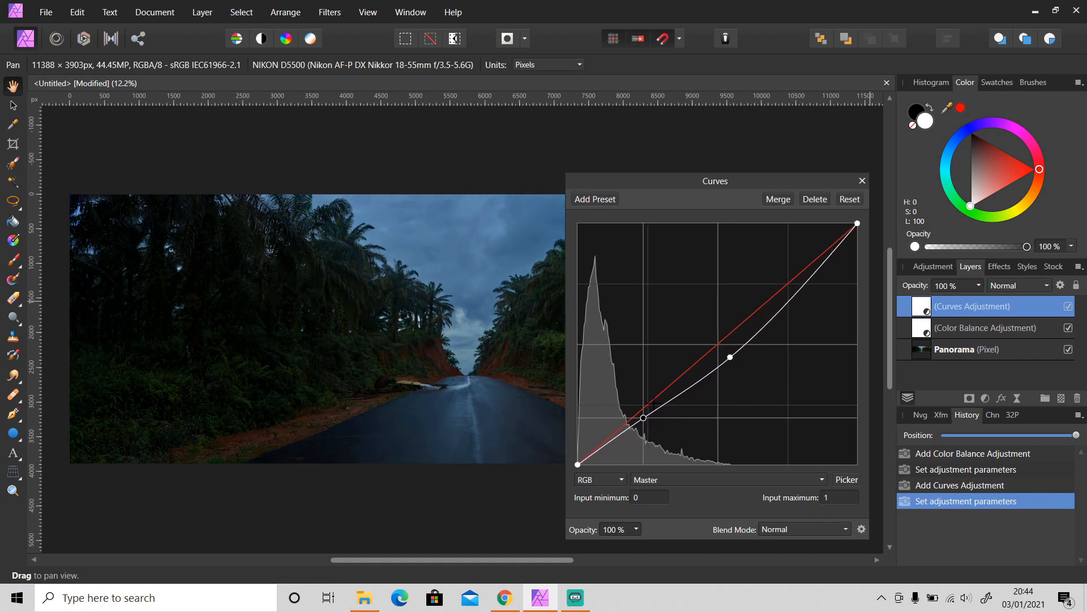
{"action": "left_click", "coordinate": [862, 180]}
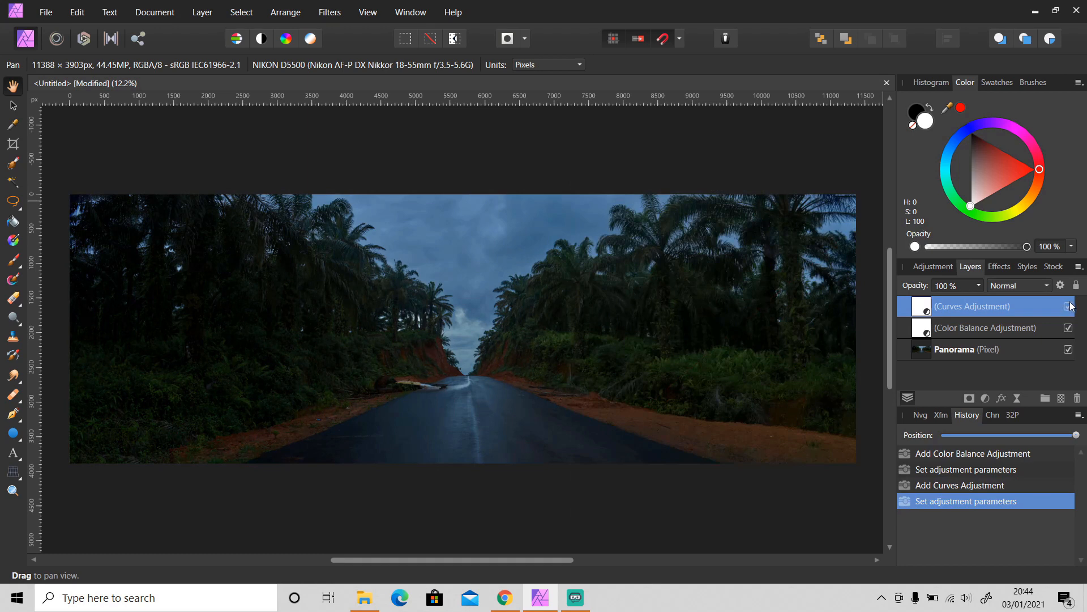
- Toggle the Curves layer off and on to compare, then switch to the web browser
{"action": "left_click", "coordinate": [1069, 304]}
{"action": "left_click", "coordinate": [1070, 304]}
{"action": "left_click", "coordinate": [1068, 331]}
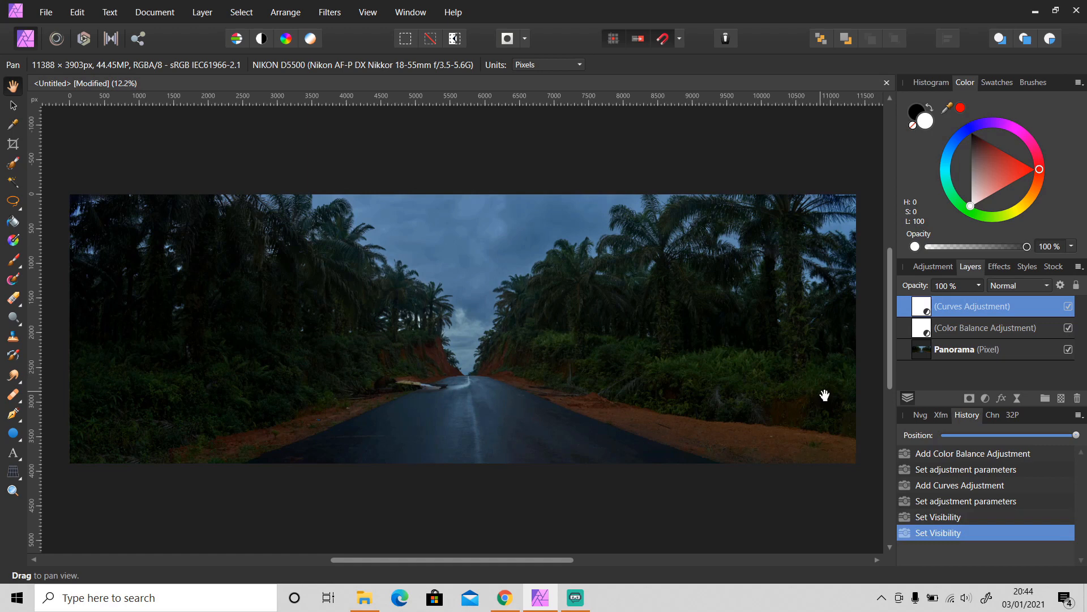
{"action": "left_click", "coordinate": [505, 601]}
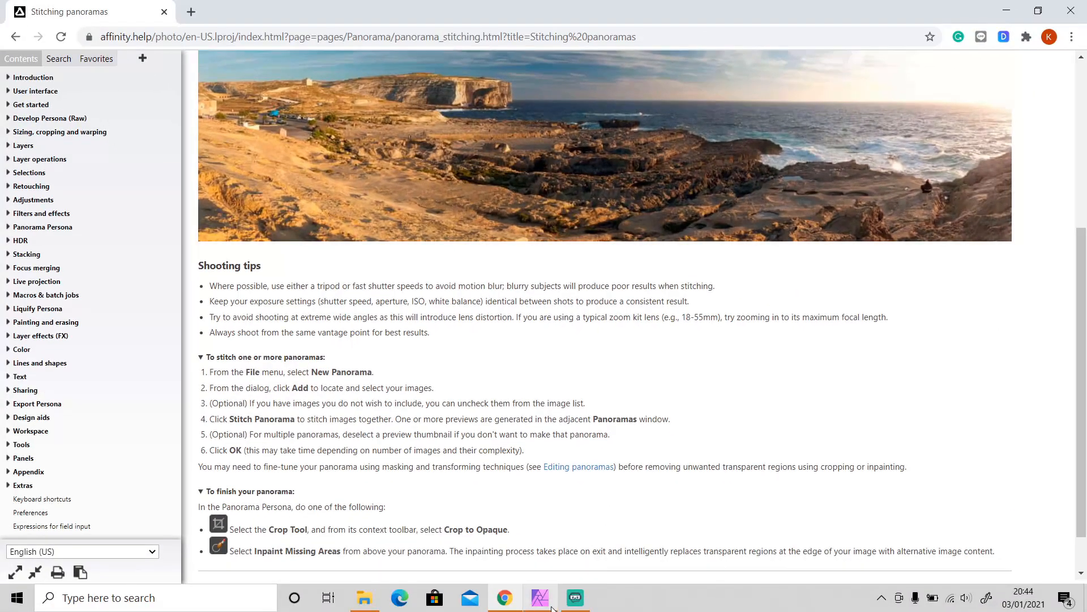
{"action": "left_click", "coordinate": [540, 597]}
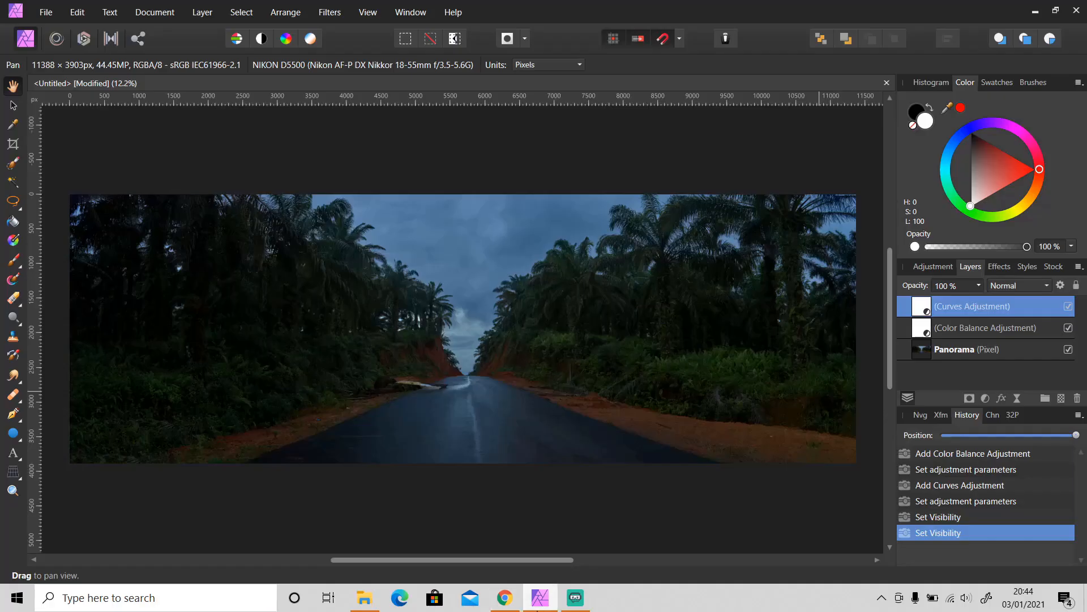
- Start a new panorama and load DSC_0031–DSC_0034 from Nikon 5500 > 2021 > 2021-01-03
{"action": "left_click", "coordinate": [45, 16]}
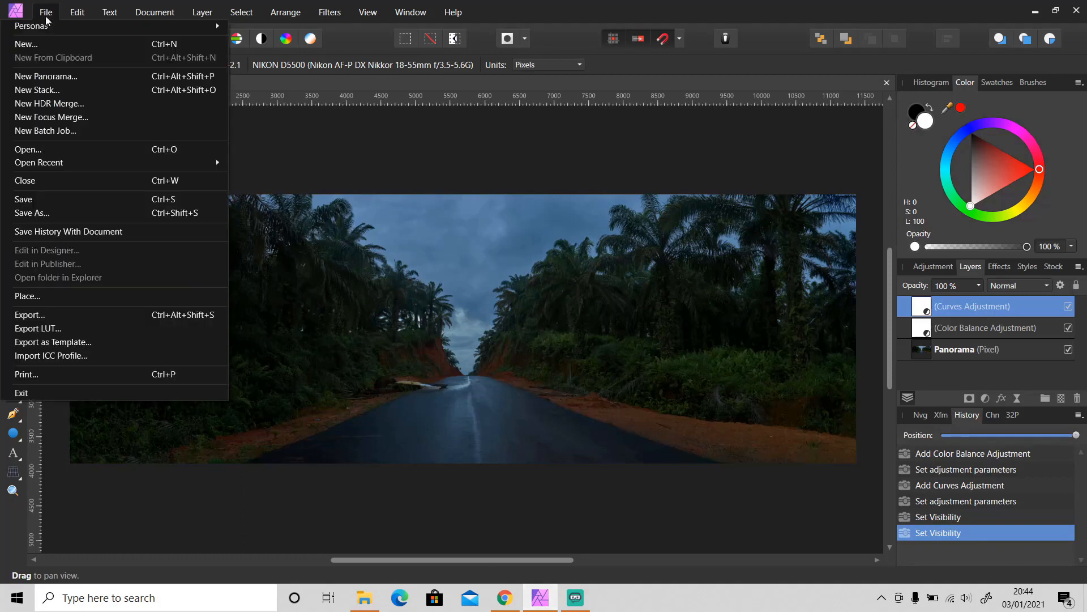
{"action": "left_click", "coordinate": [52, 76]}
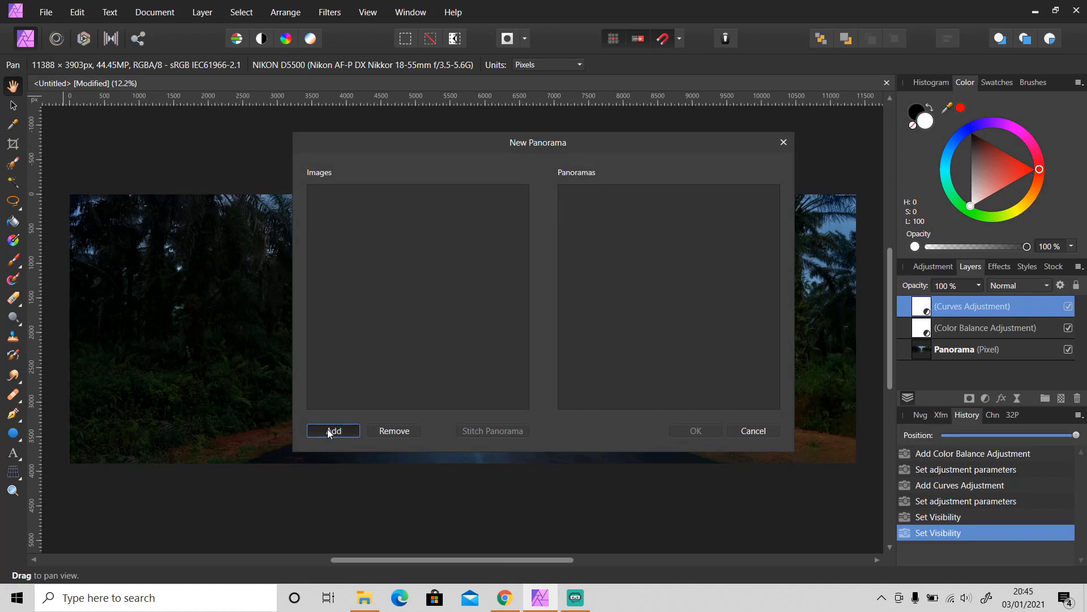
{"action": "left_click", "coordinate": [329, 431]}
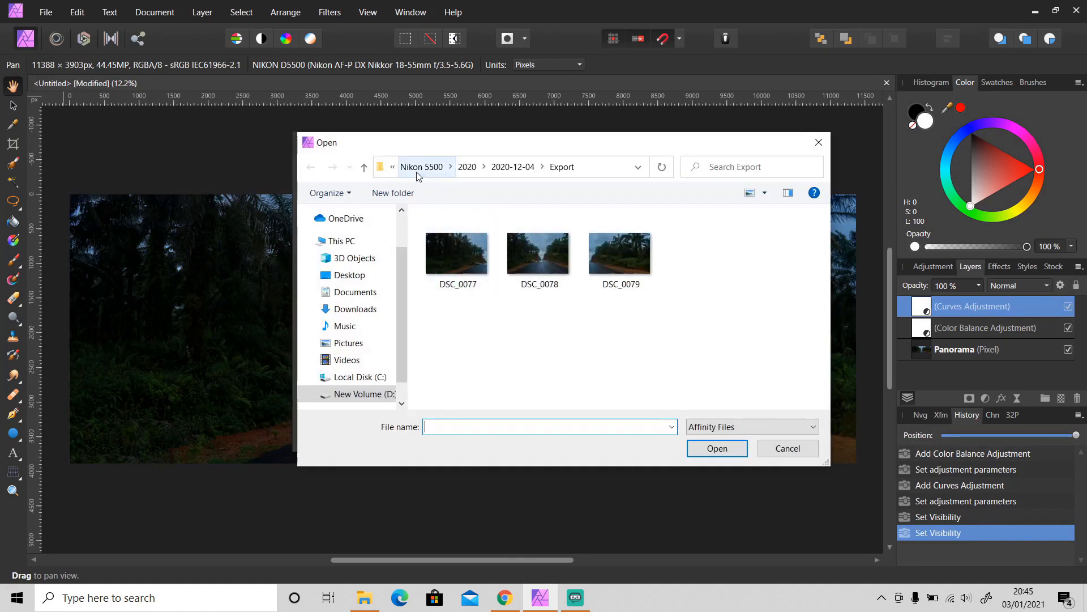
{"action": "left_click", "coordinate": [418, 174]}
{"action": "double_click", "coordinate": [444, 280]}
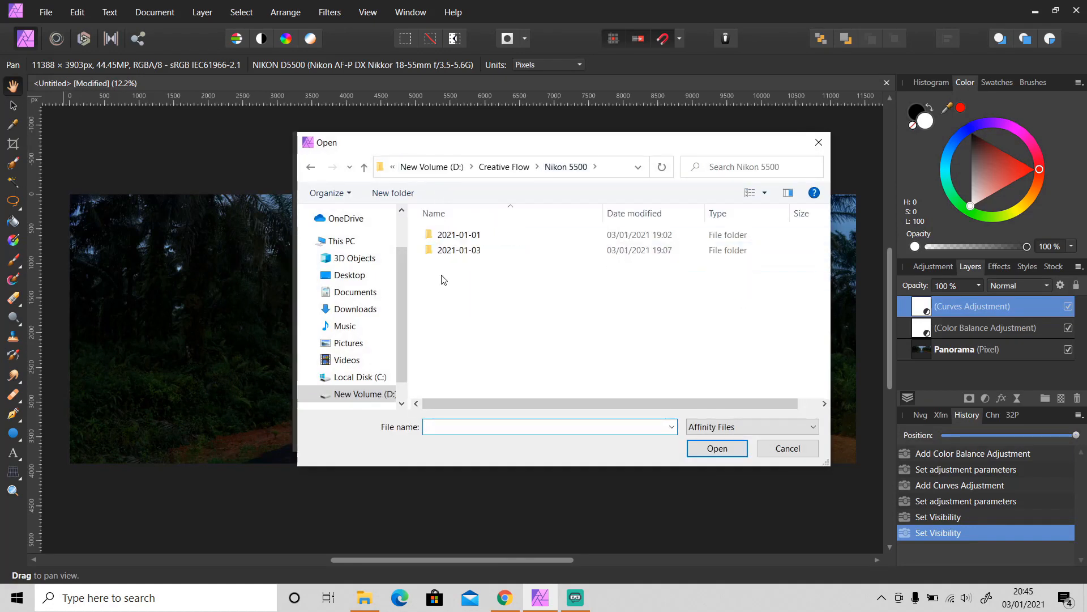
{"action": "double_click", "coordinate": [462, 250]}
{"action": "scroll", "coordinate": [538, 363], "scroll_direction": "down", "scroll_amount": 5}
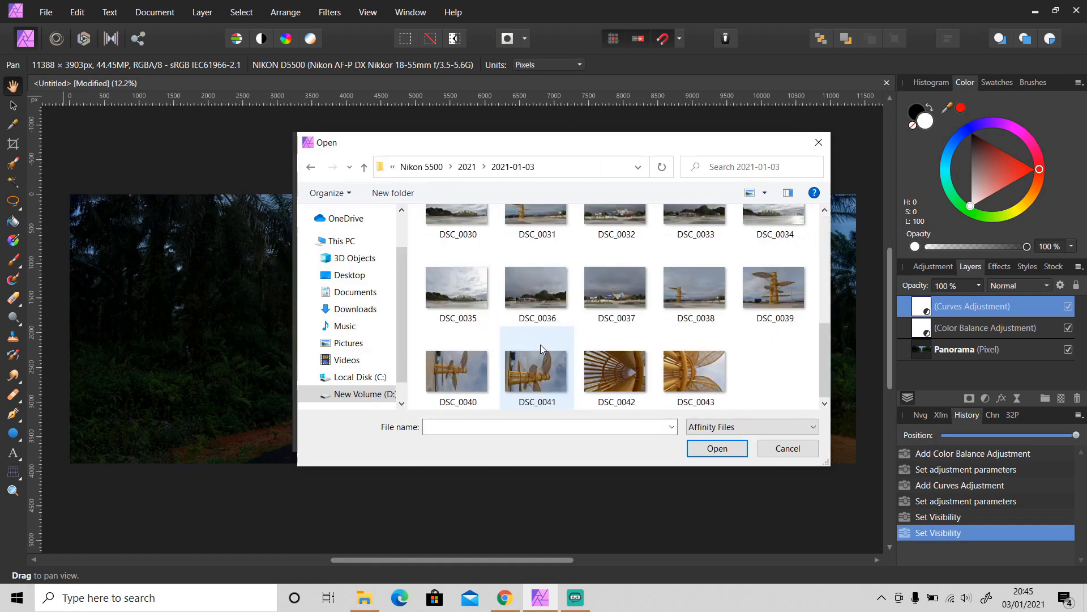
{"action": "left_click", "coordinate": [773, 233]}
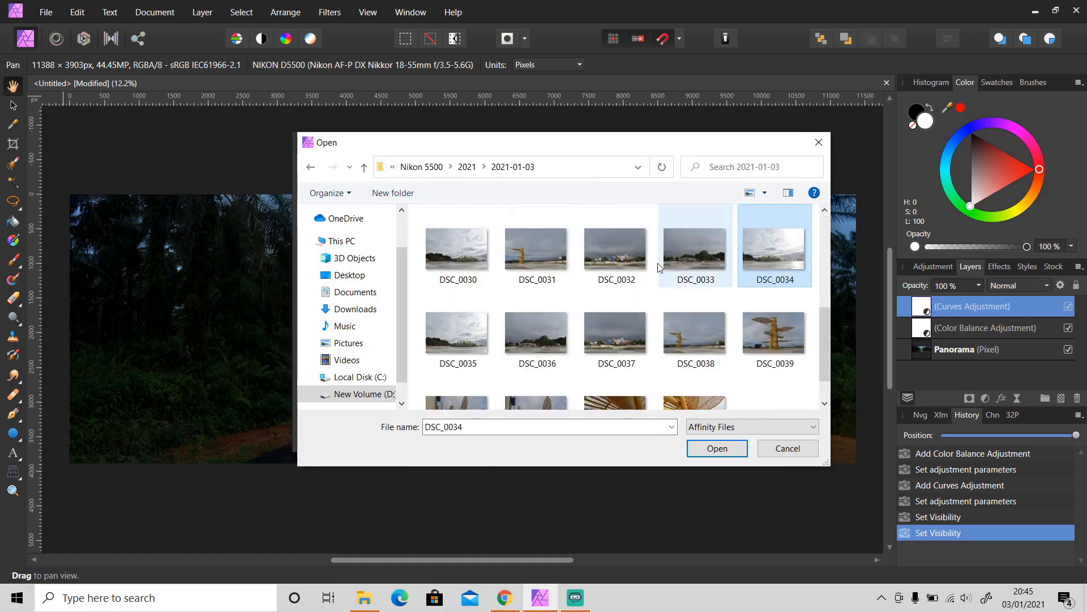
{"action": "left_click", "coordinate": [552, 260], "text": "shift"}
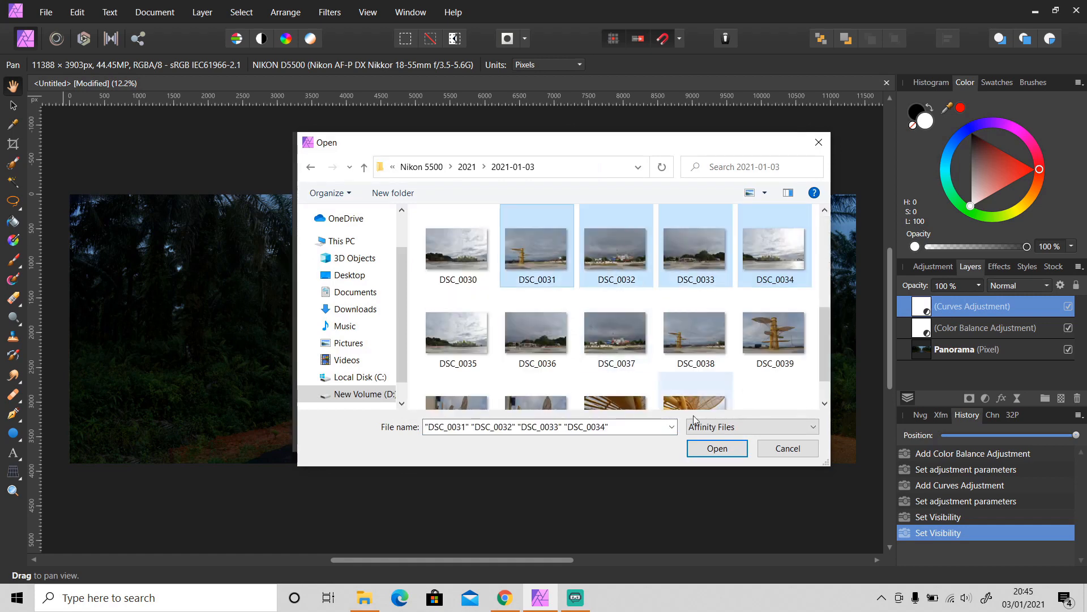
{"action": "left_click", "coordinate": [716, 448]}
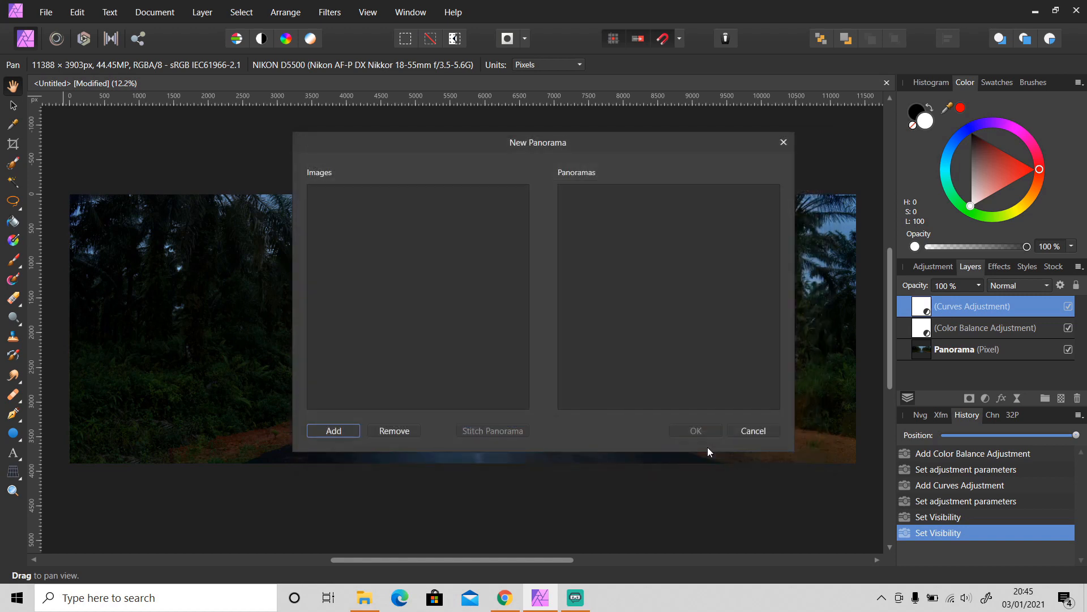
- Try stitching, dismiss 'No Panoramas Found', and remove all four DSC0031–DSC0034 images from the list
{"action": "left_click", "coordinate": [499, 431]}
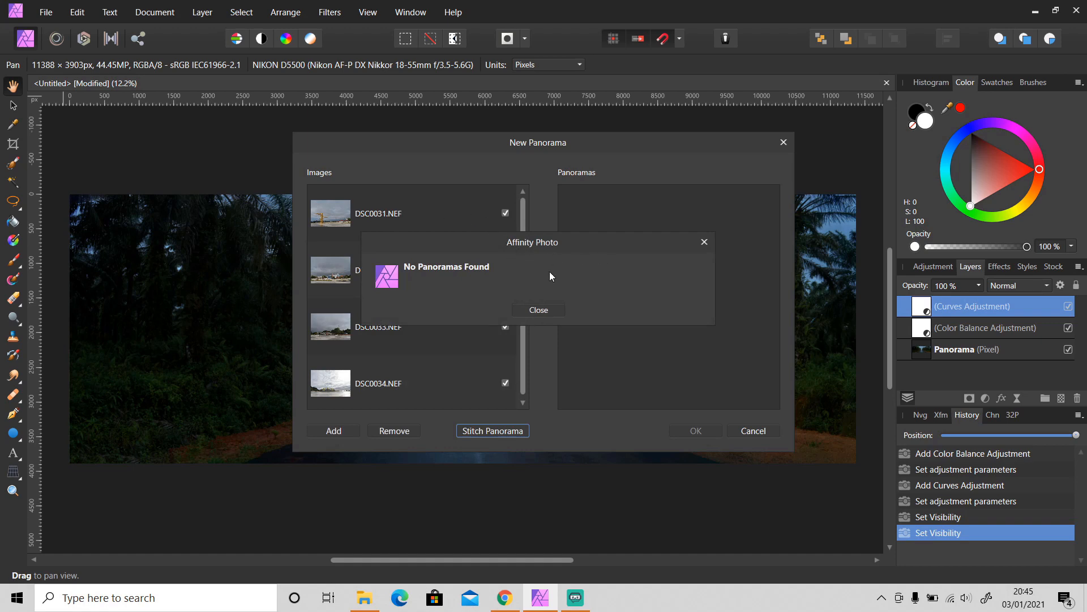
{"action": "left_click", "coordinate": [539, 311]}
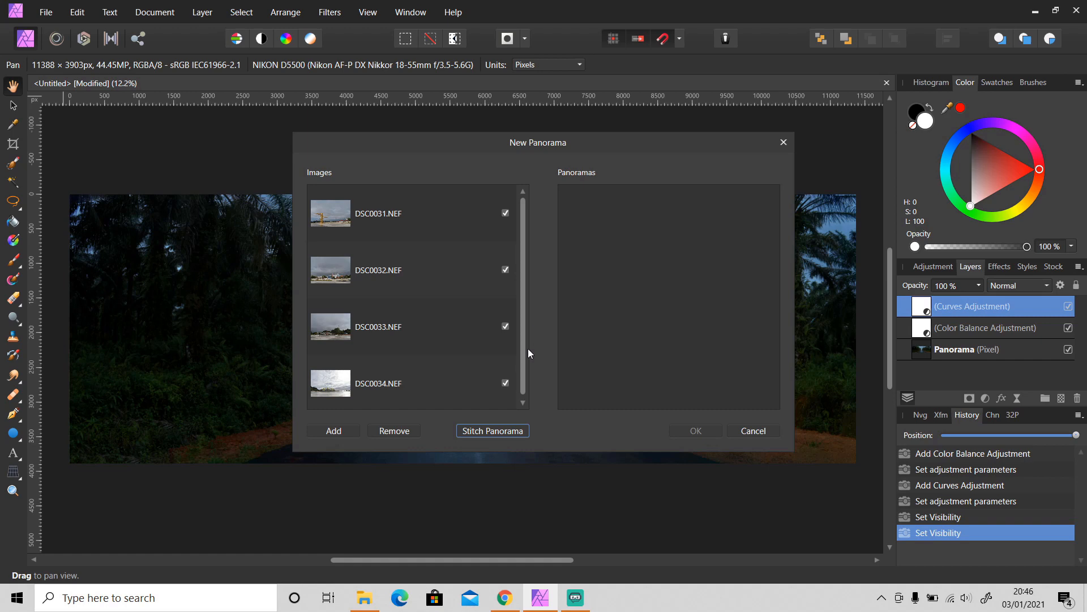
{"action": "left_click", "coordinate": [412, 379]}
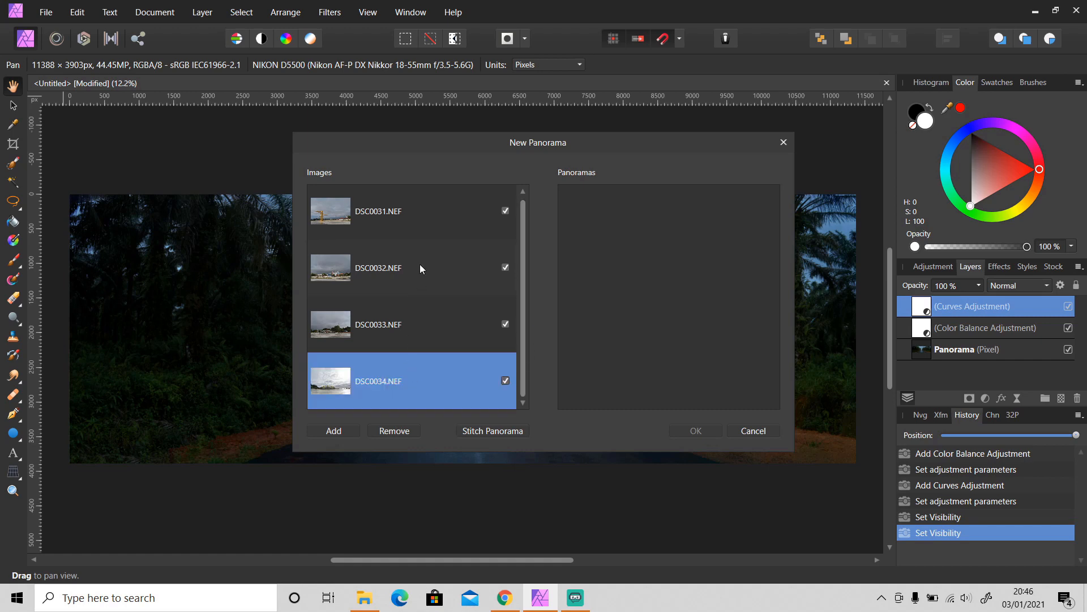
{"action": "left_click", "coordinate": [421, 219], "text": "shift"}
{"action": "left_click", "coordinate": [404, 432]}
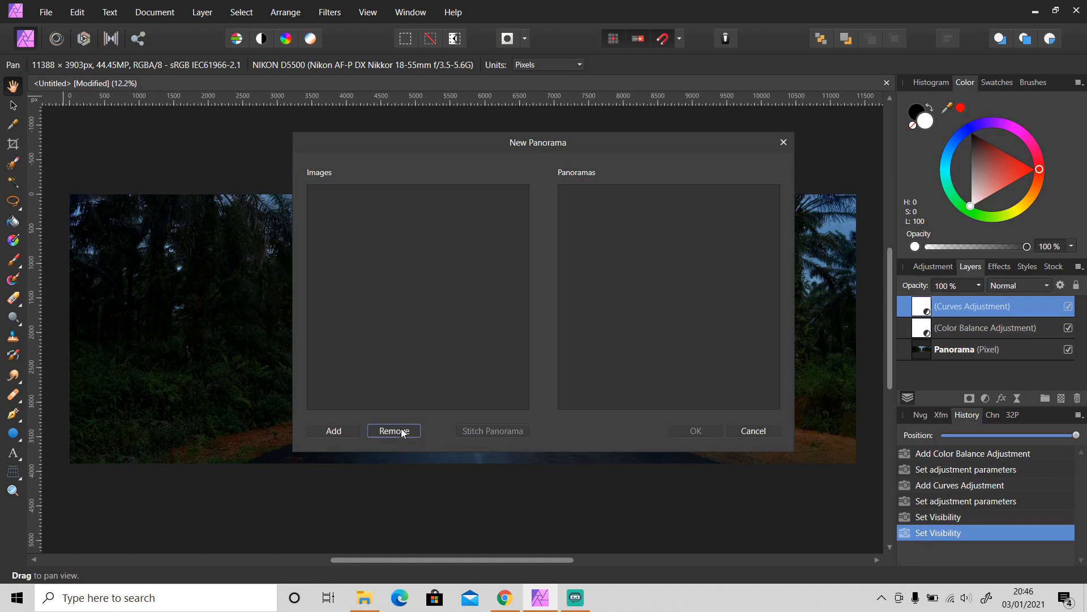
- Add DSC_0035–DSC_0038, stitch them, and accept the 11369 x 3877 waterfront panorama
{"action": "left_click", "coordinate": [345, 430]}
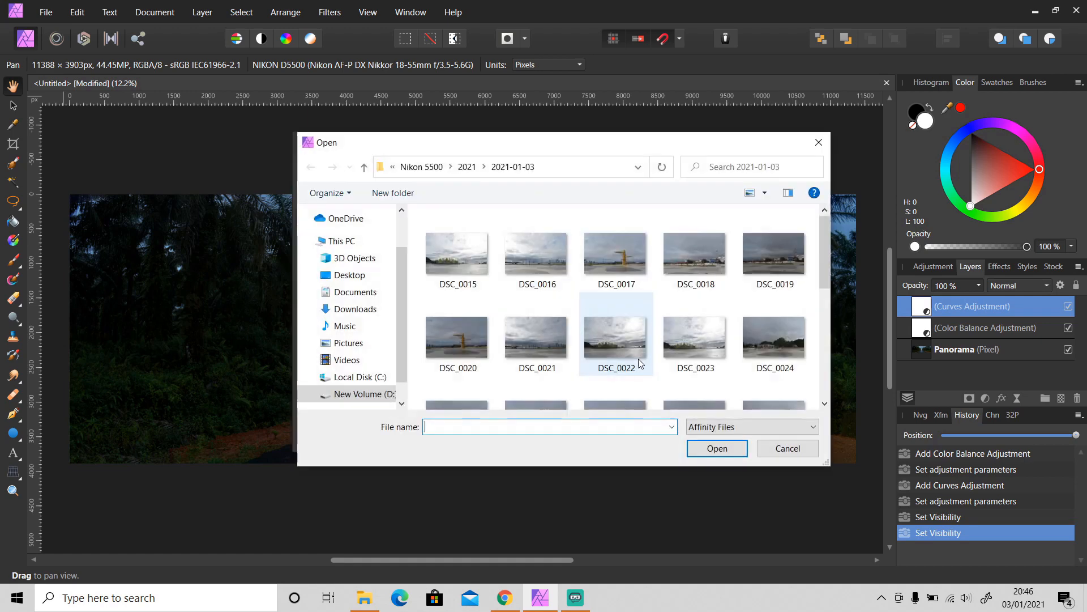
{"action": "scroll", "coordinate": [638, 356], "scroll_direction": "down", "scroll_amount": 5}
{"action": "left_click", "coordinate": [695, 300]}
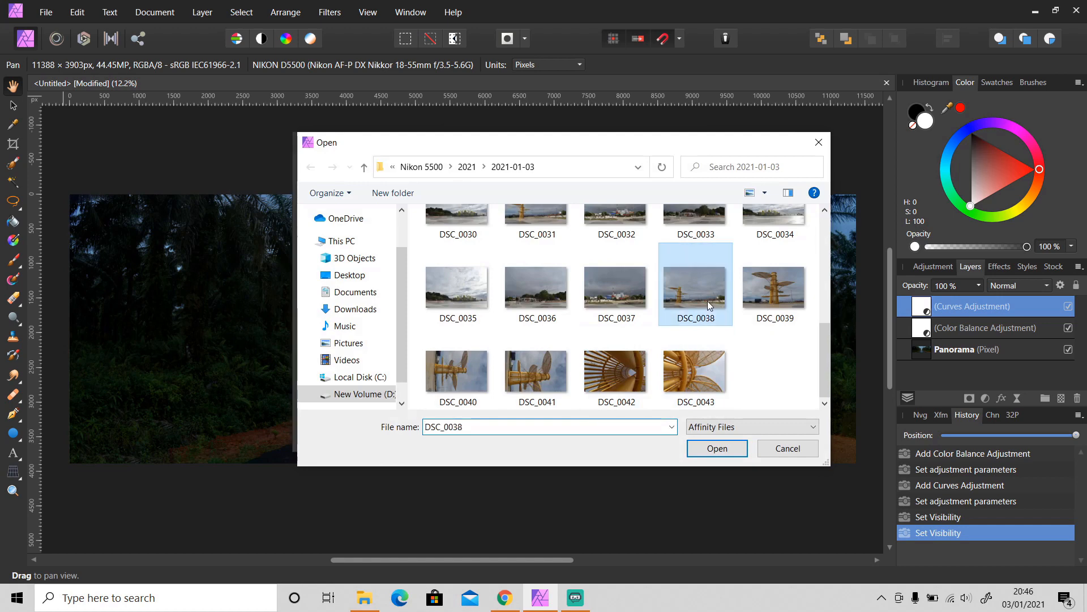
{"action": "left_click", "coordinate": [457, 292], "text": "shift"}
{"action": "left_click", "coordinate": [703, 450]}
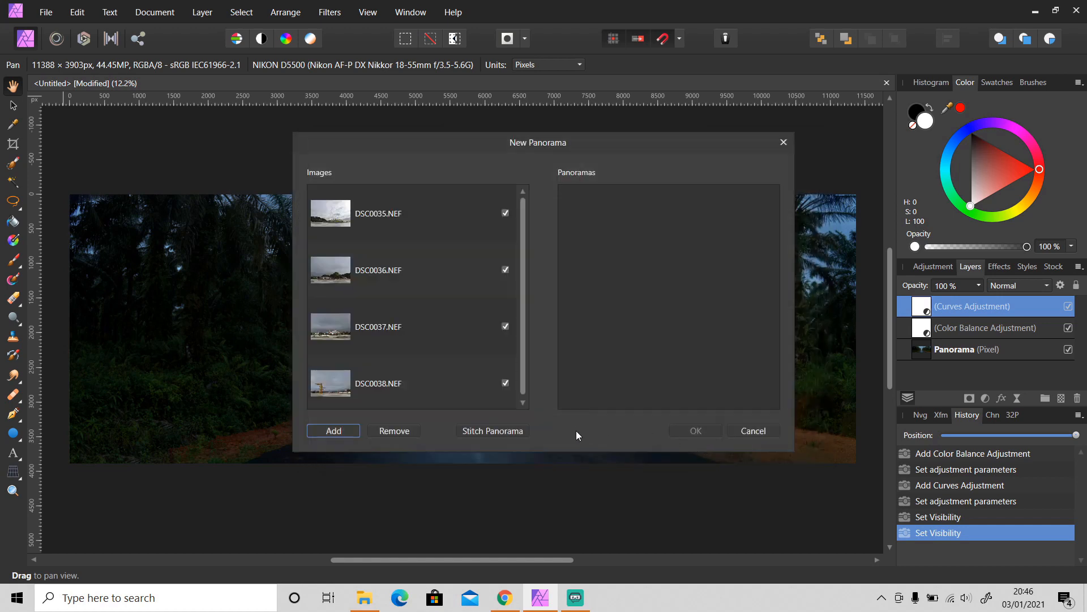
{"action": "left_click", "coordinate": [504, 432]}
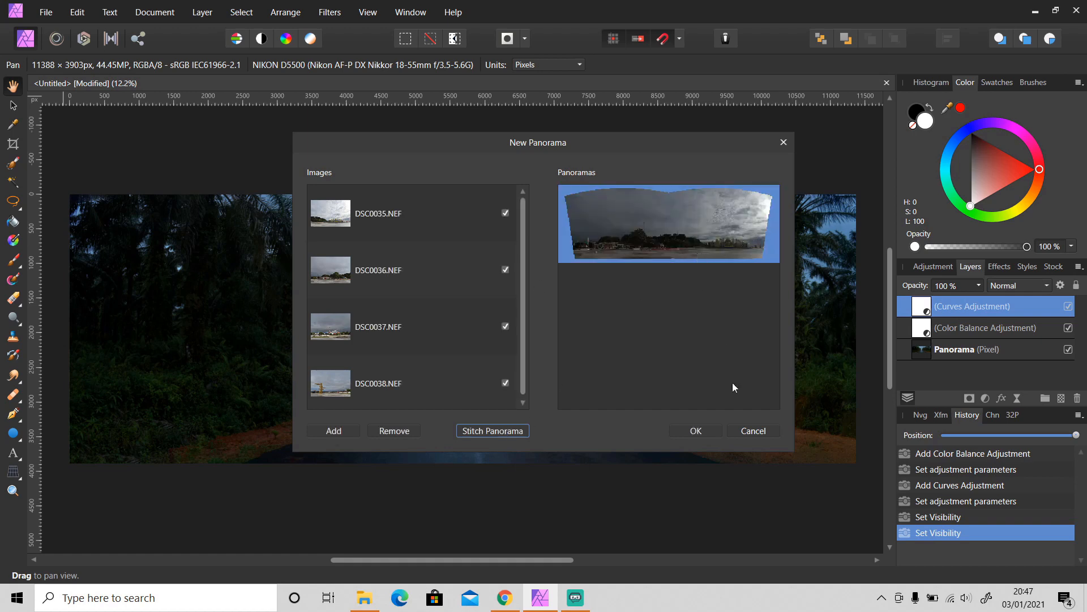
{"action": "left_click", "coordinate": [696, 432]}
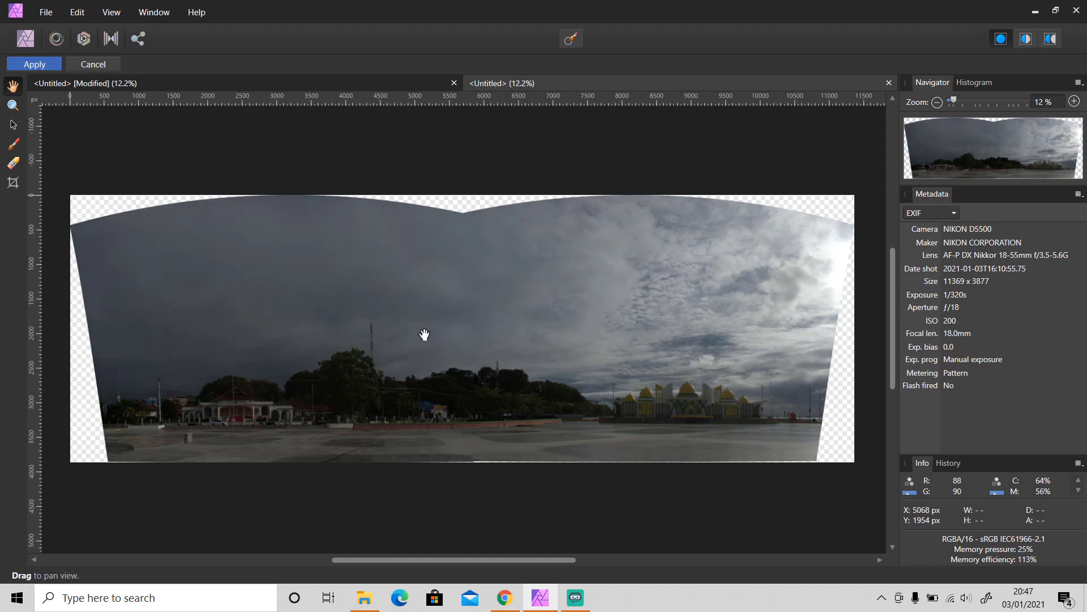
- Select the left and right source images with the Transform Source Image Tool, then close the waterfront panorama
{"action": "left_click", "coordinate": [14, 124]}
{"action": "left_click", "coordinate": [331, 338]}
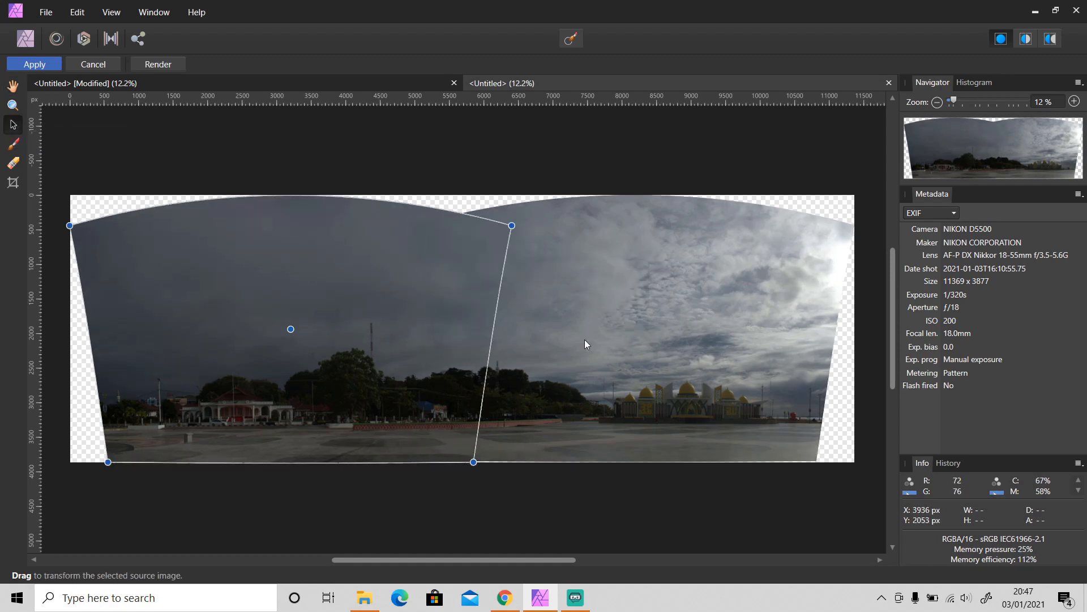
{"action": "left_click", "coordinate": [687, 340]}
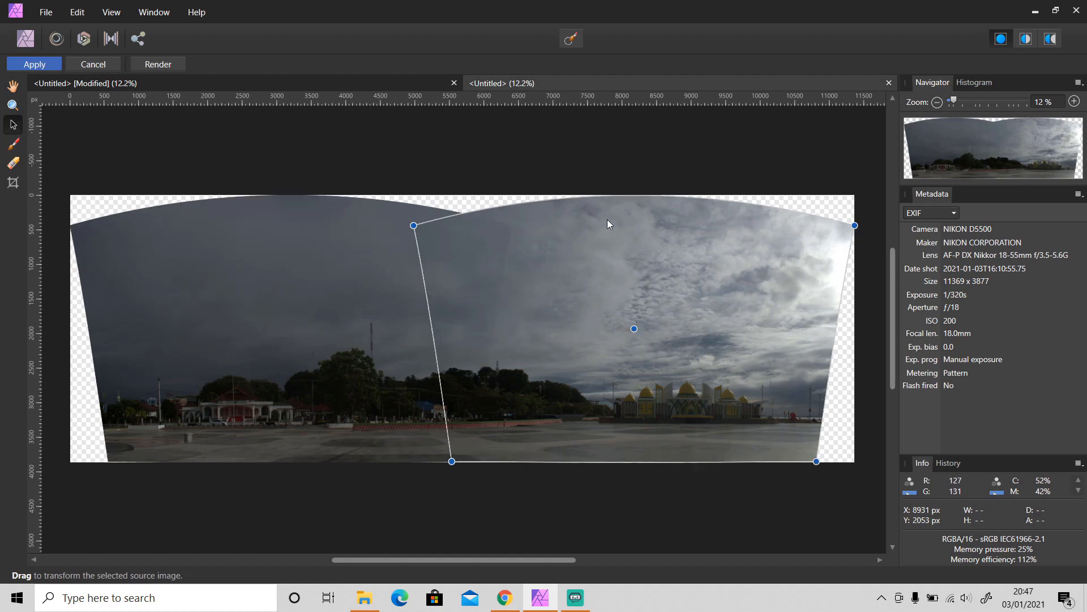
{"action": "left_click", "coordinate": [536, 169]}
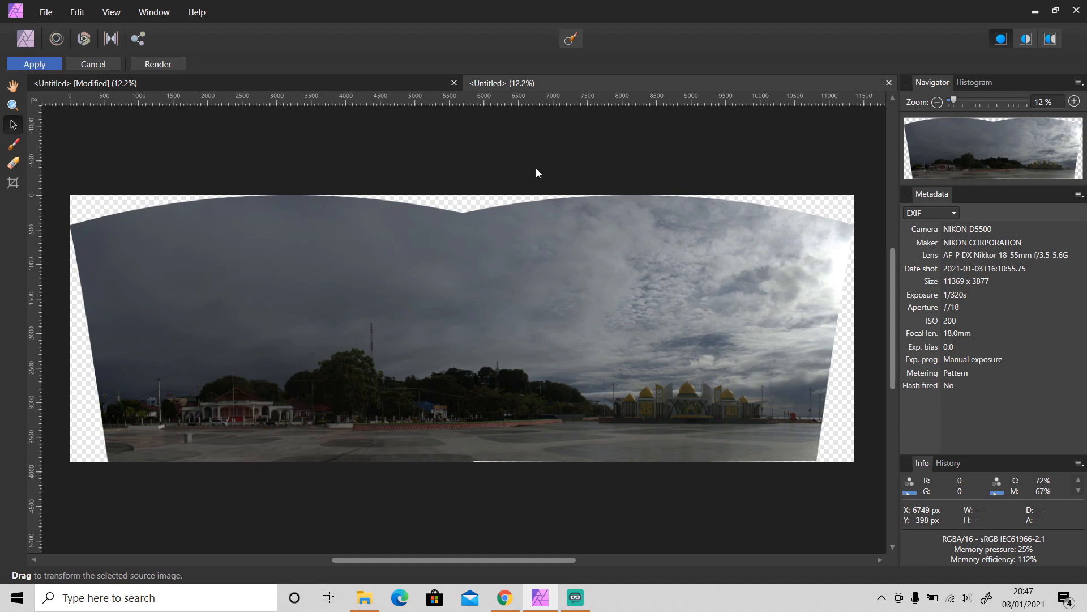
{"action": "left_click", "coordinate": [888, 84]}
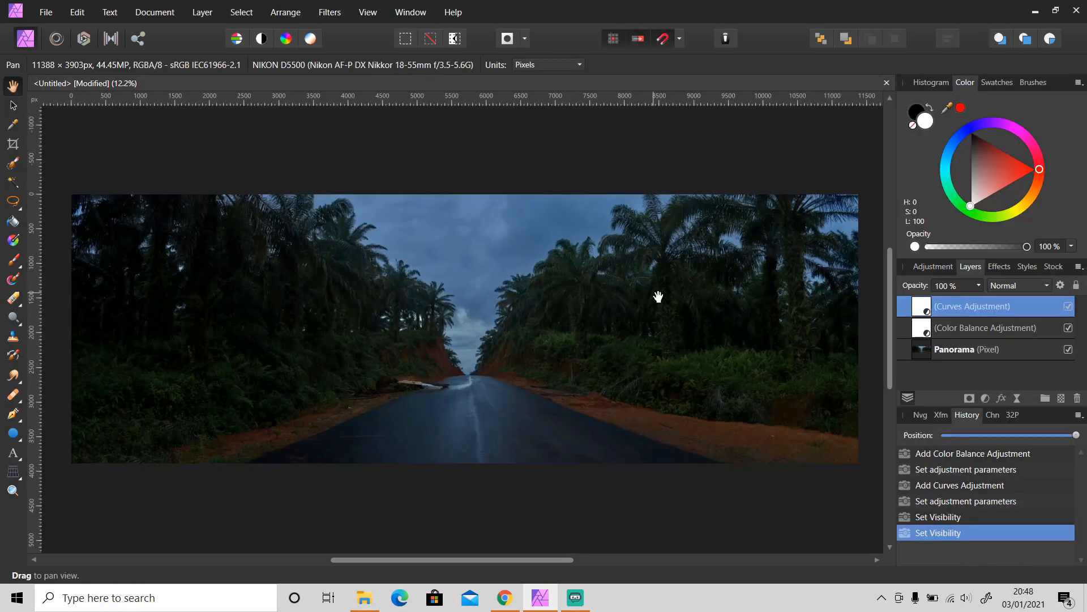
{"action": "left_click", "coordinate": [510, 609]}
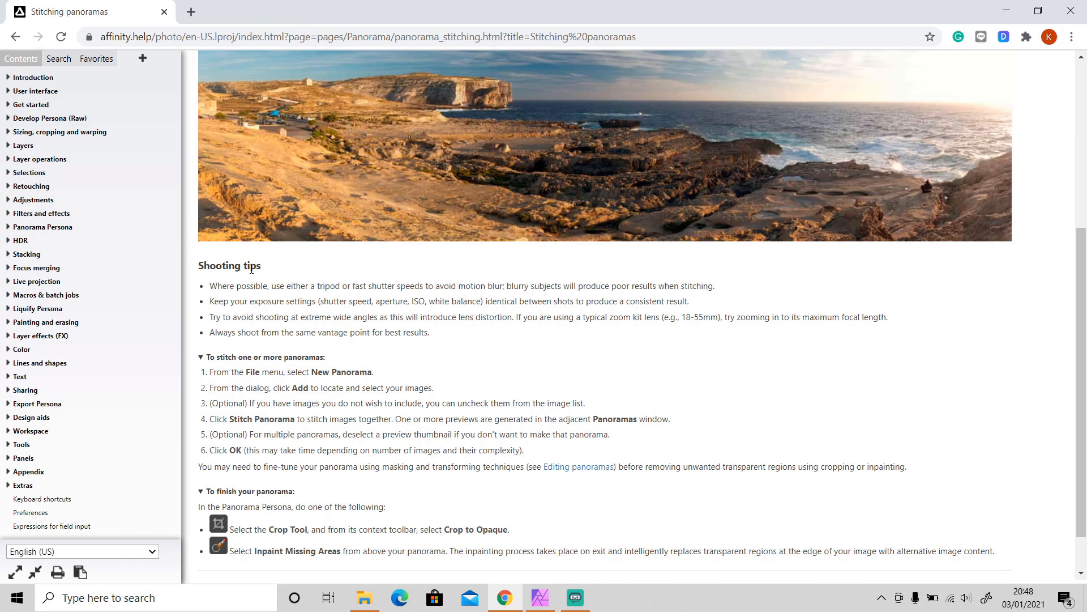
{"action": "left_click", "coordinate": [545, 602]}
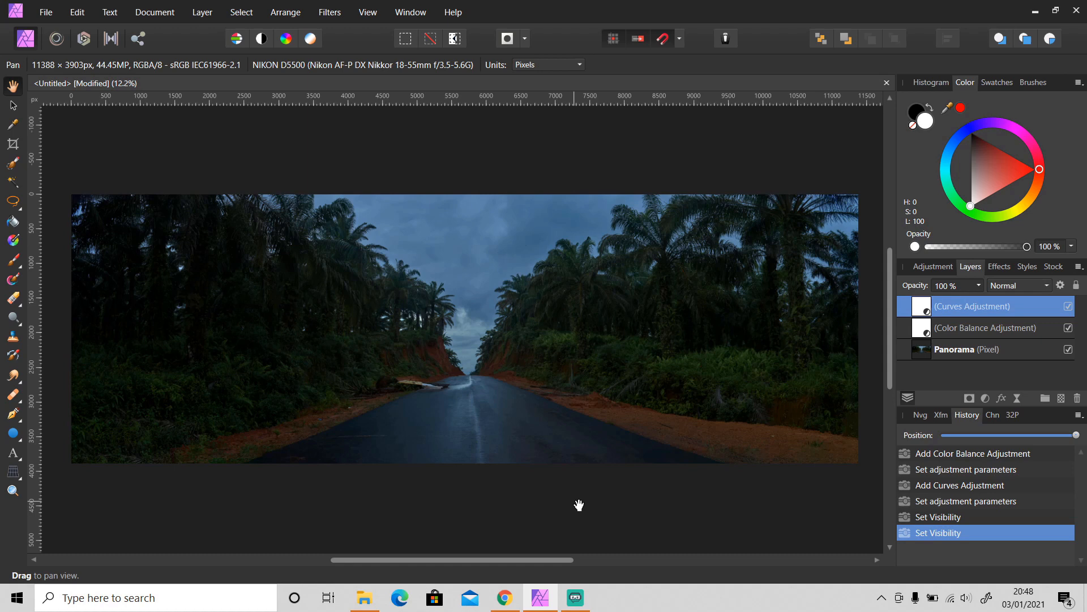
{"action": "key", "text": "v"}
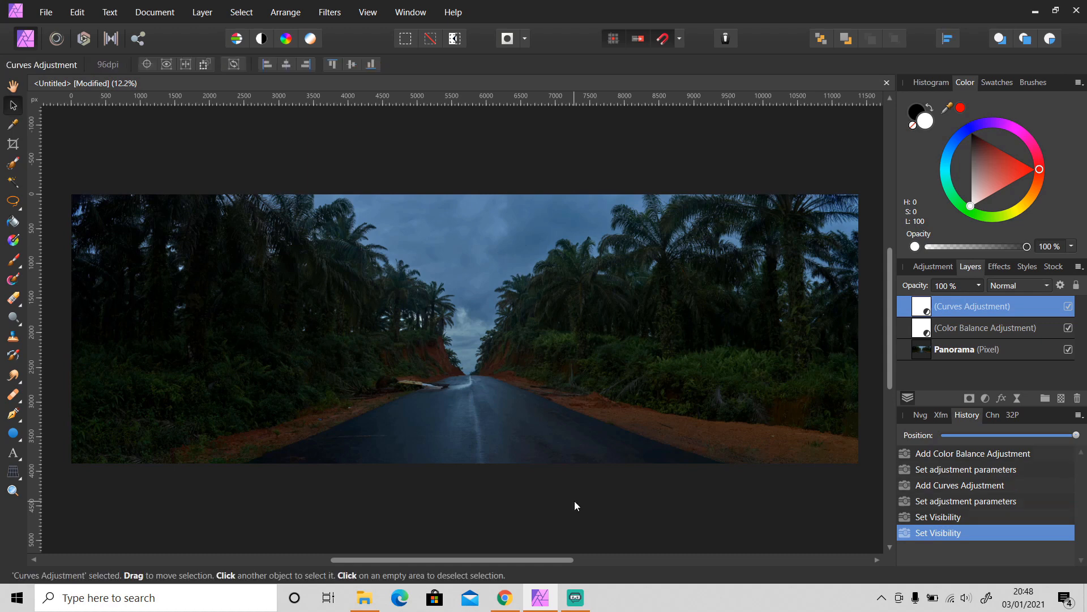